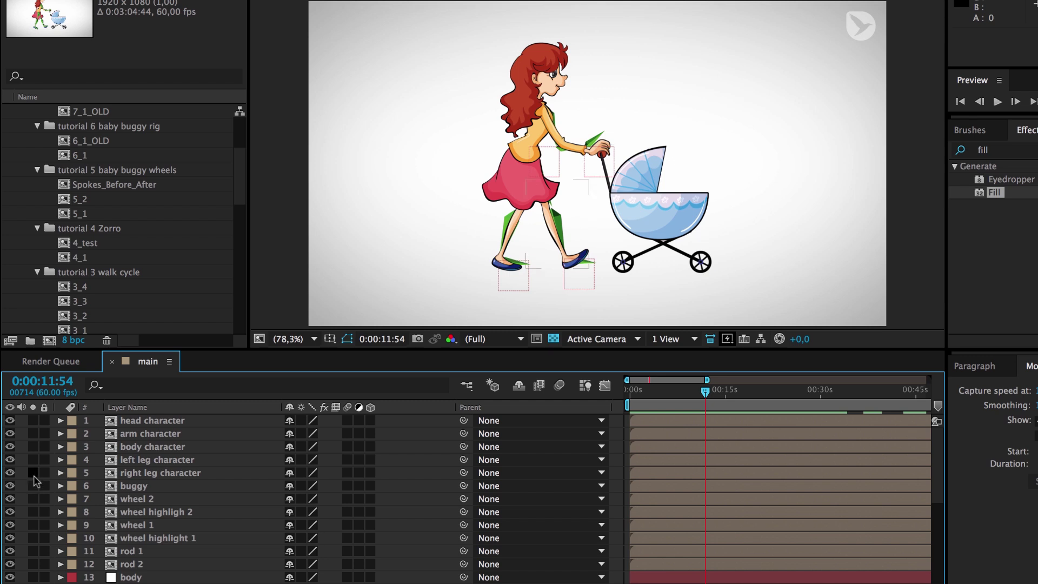
Solo the legs, body, arm, head, buggy and wheel layers, and enlarge the Timeline to show all 26 layers
click(33, 473)
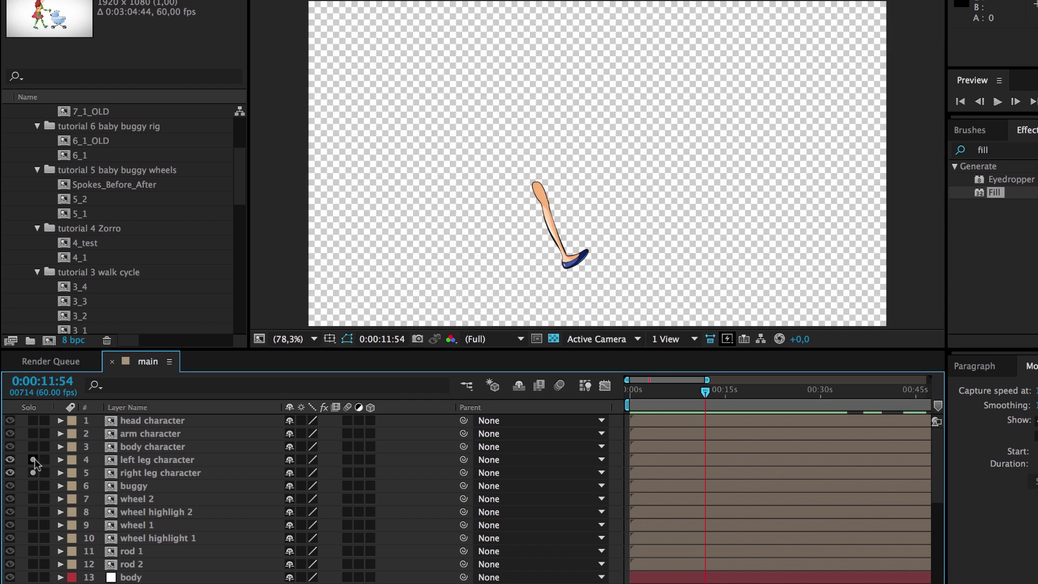
click(33, 460)
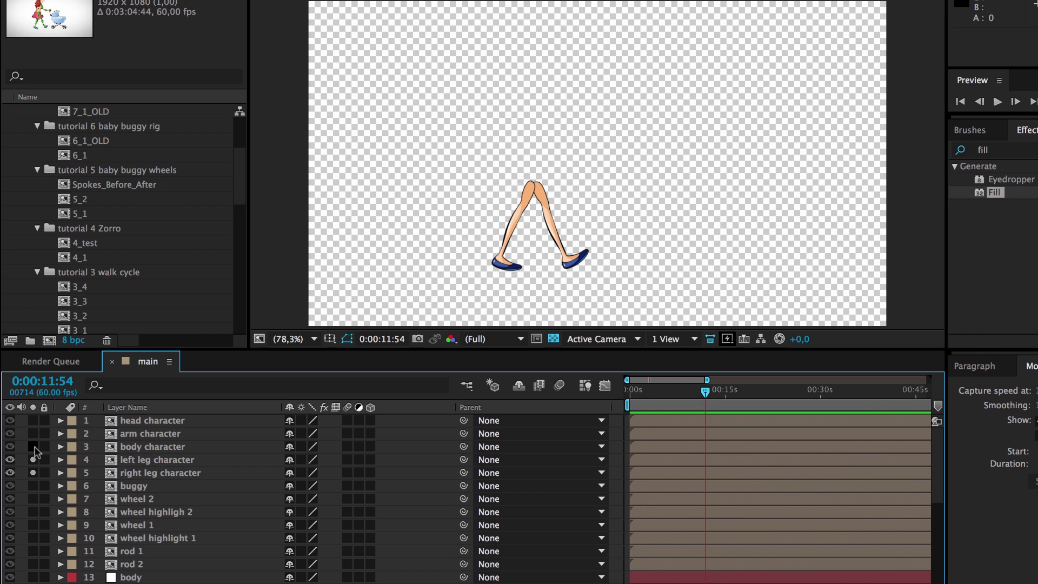
click(33, 447)
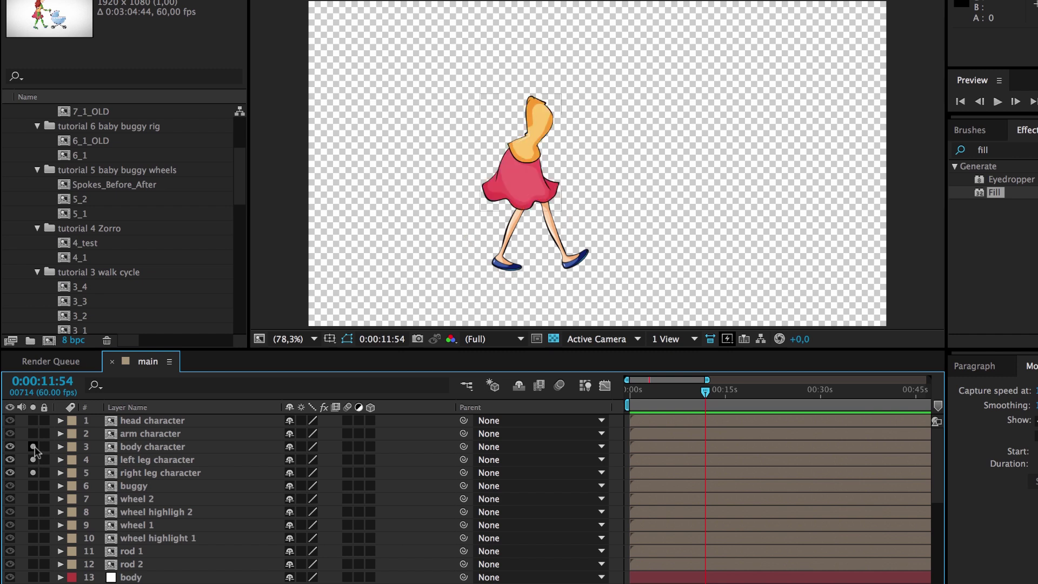
click(33, 434)
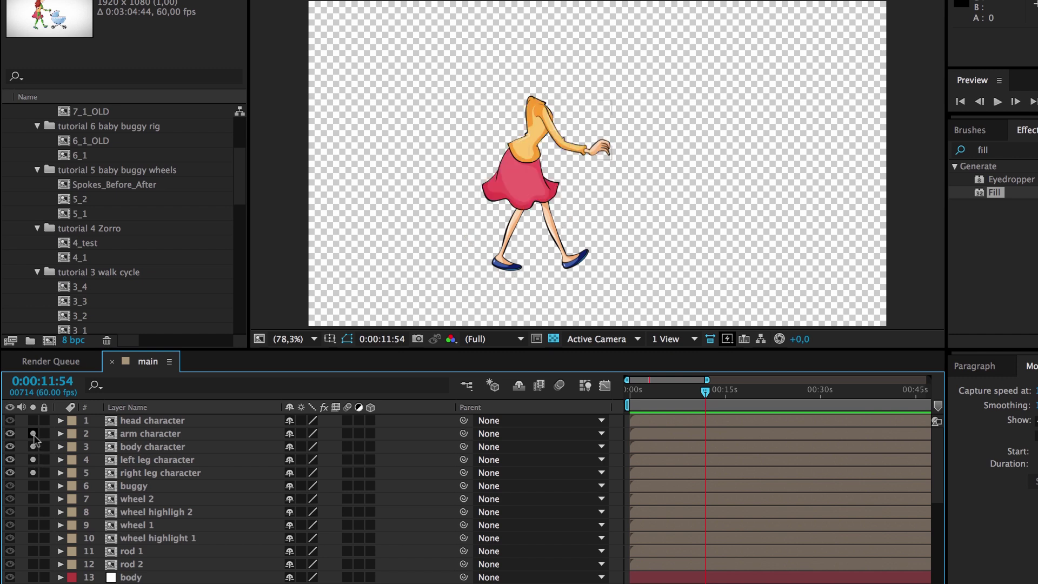
click(33, 421)
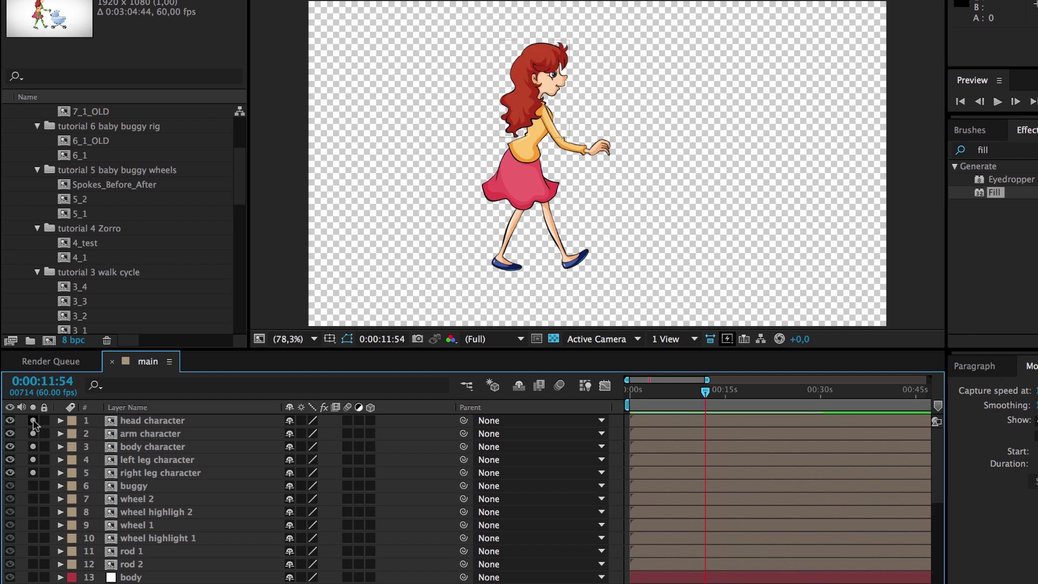
drag(33, 486, 35, 567)
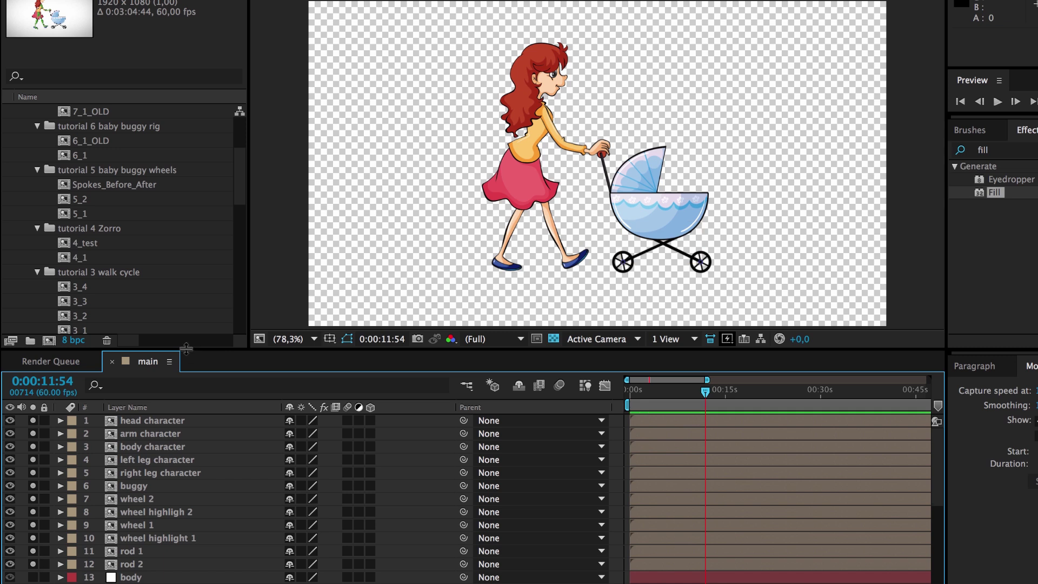
drag(186, 348, 186, 58)
Move layers 1–12 below upper arm bone, unsolo them, and give the Composition viewer its space back
click(165, 130)
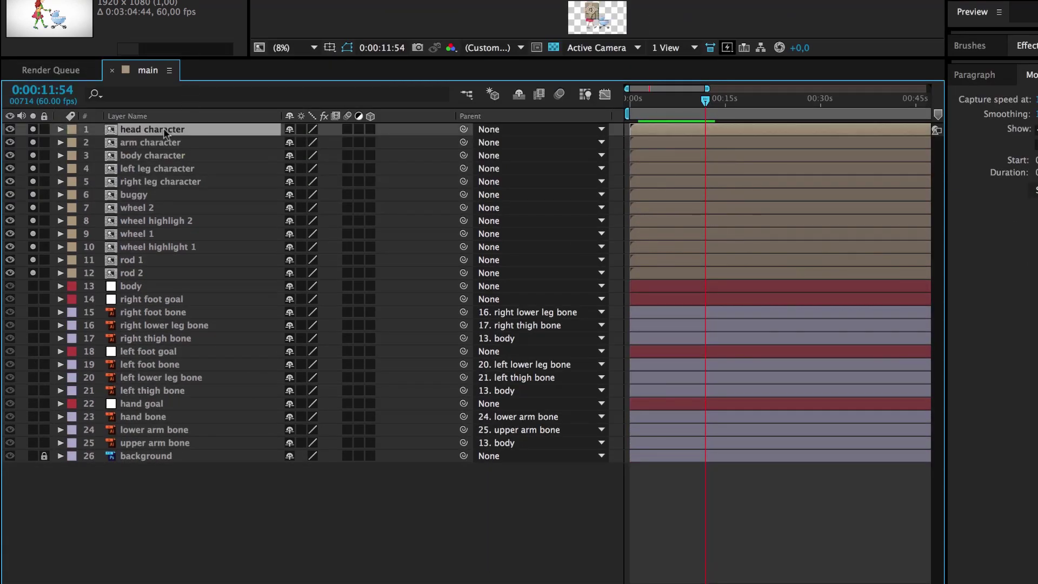
shift+click(130, 270)
drag(130, 273, 135, 444)
click(33, 299)
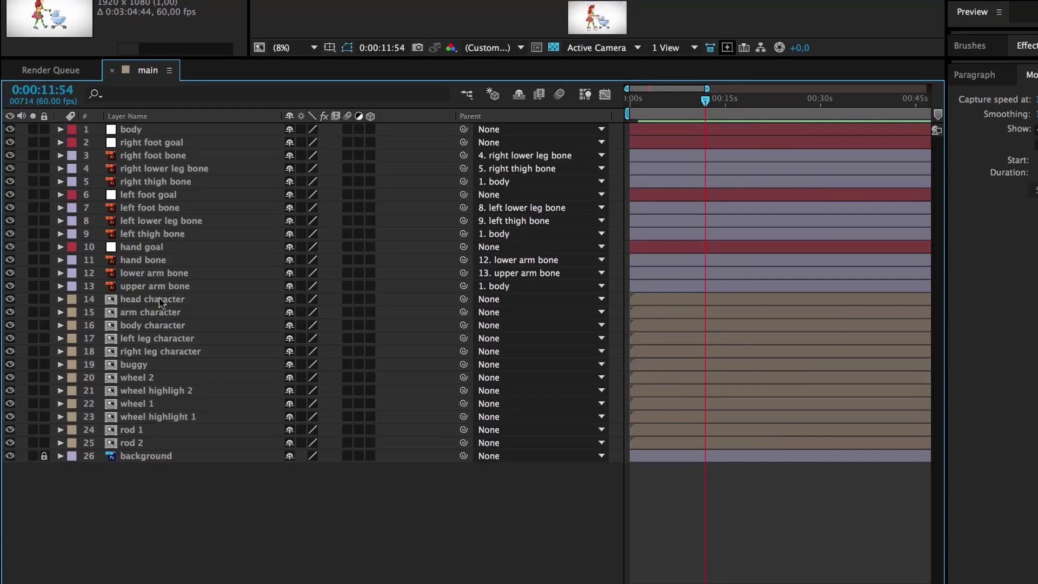
click(159, 311)
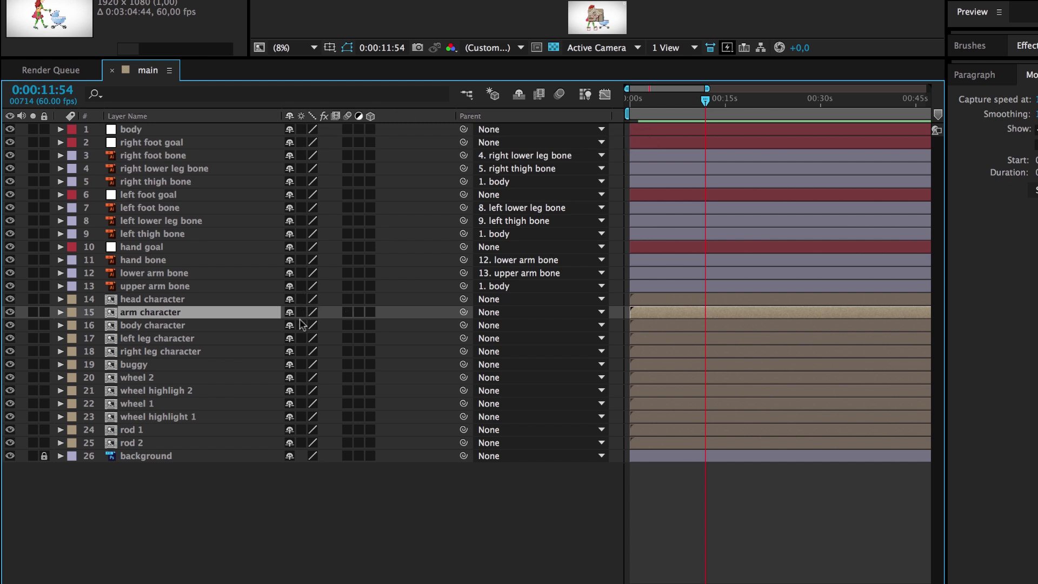
drag(313, 57, 267, 365)
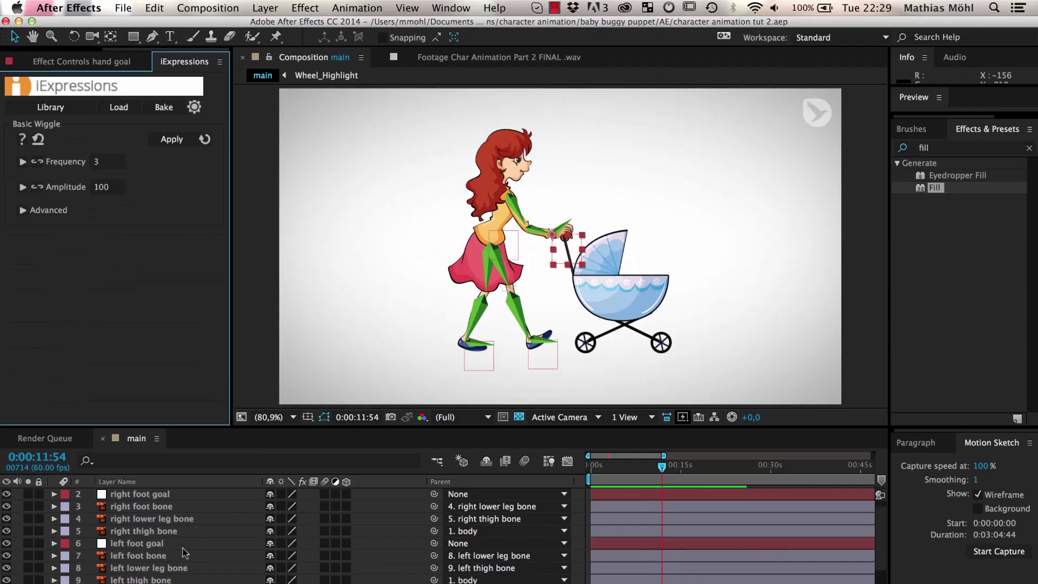
At 200% zoom, place puppet pins on the arm at shoulder, elbow and wrist, then expand Mesh 1
scroll(161, 504, down, 5)
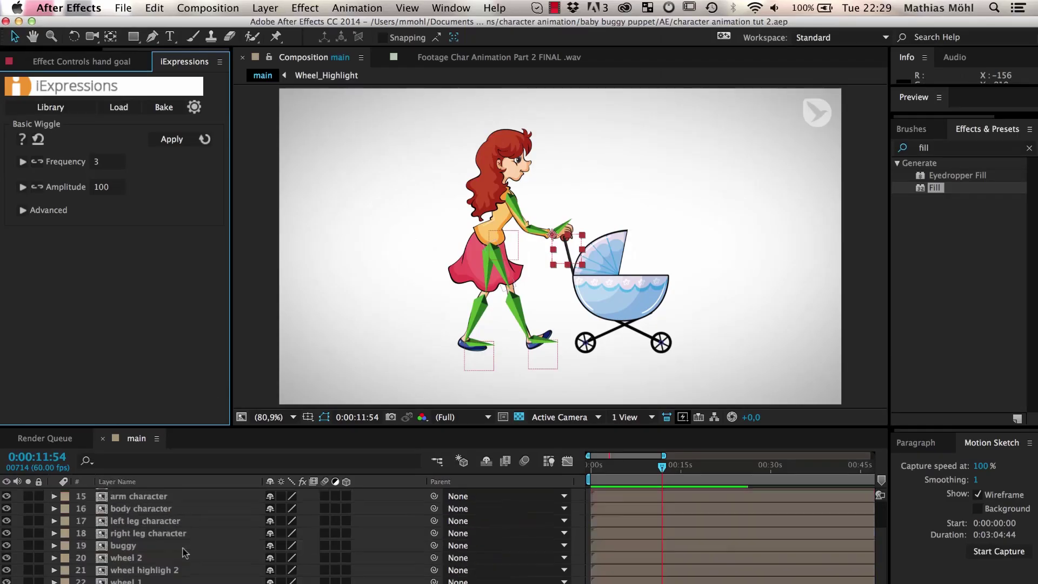
click(276, 36)
key(period)
key(period)
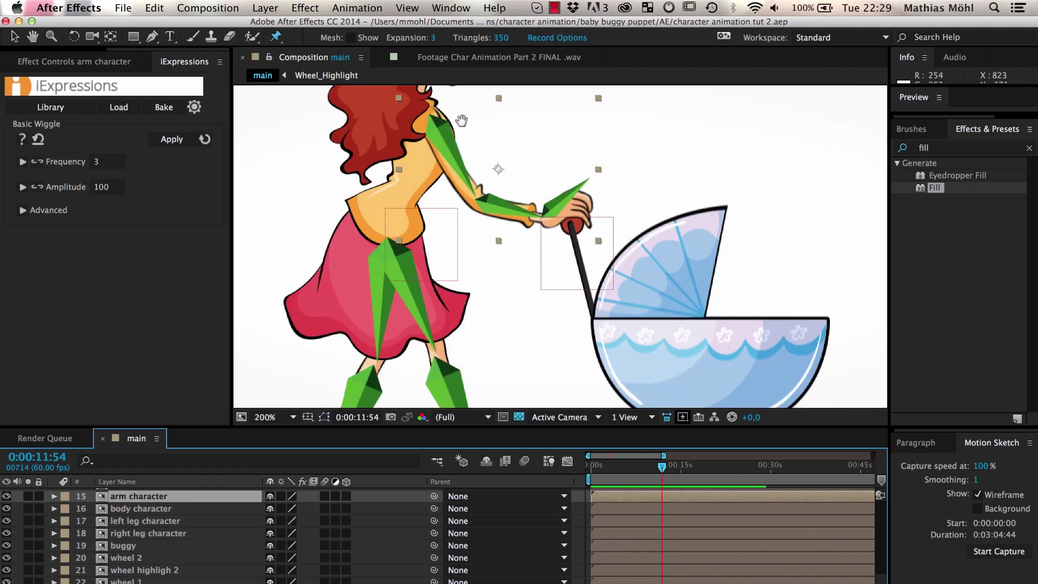
scroll(461, 120, up, 2)
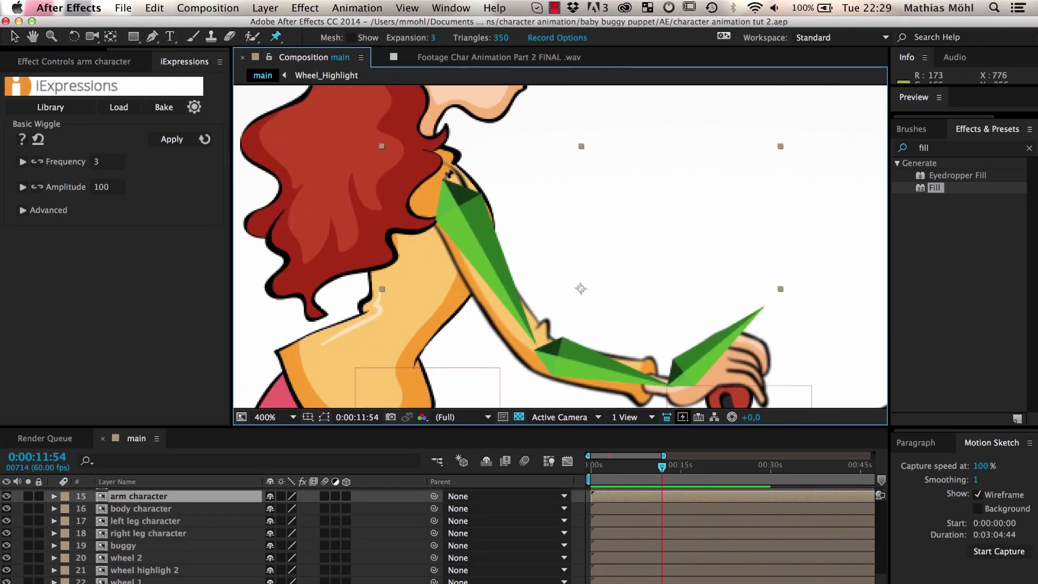
click(443, 179)
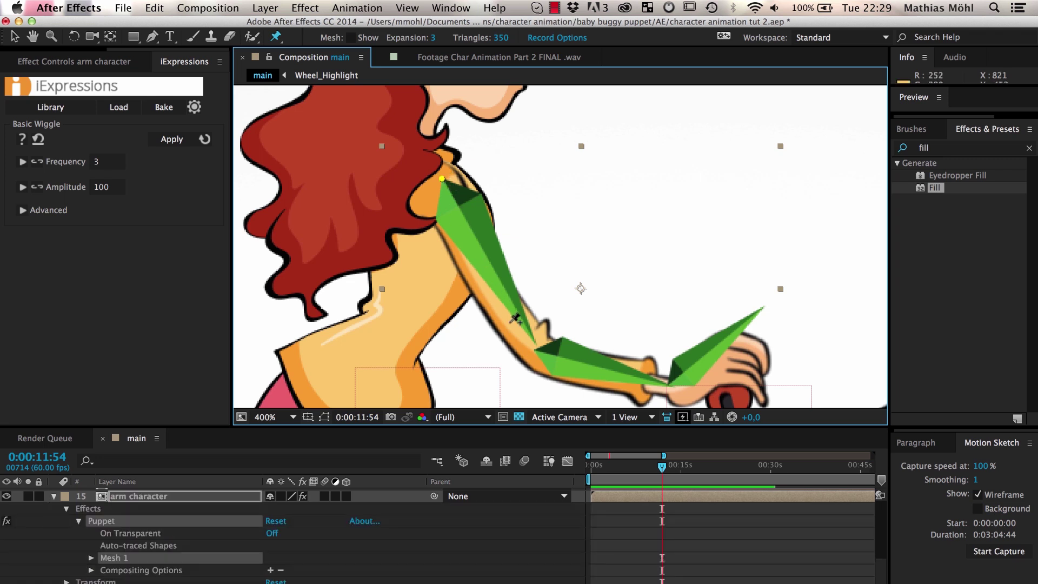
click(534, 348)
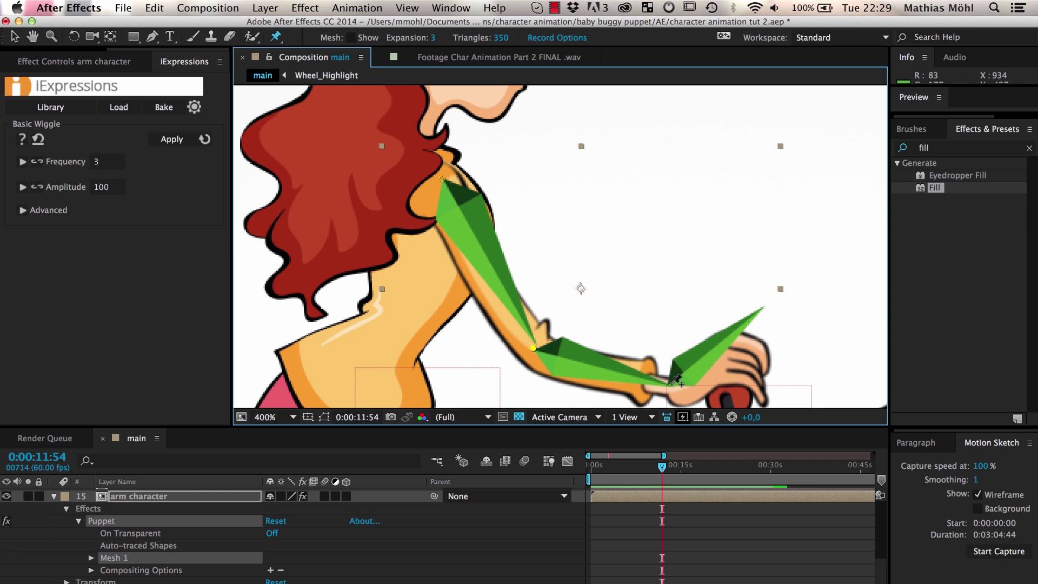
key(v)
click(91, 558)
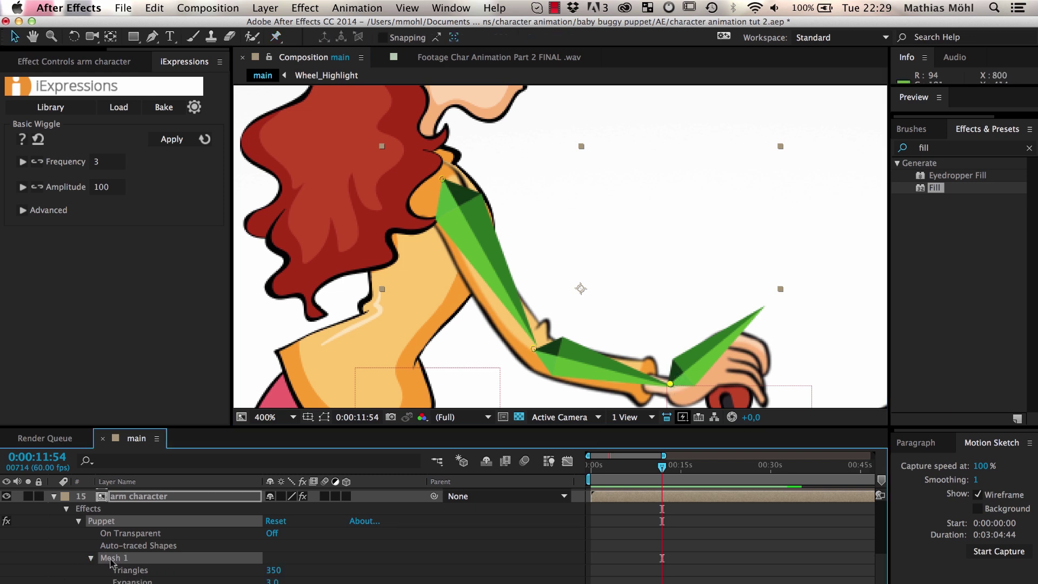
scroll(122, 562, down, 3)
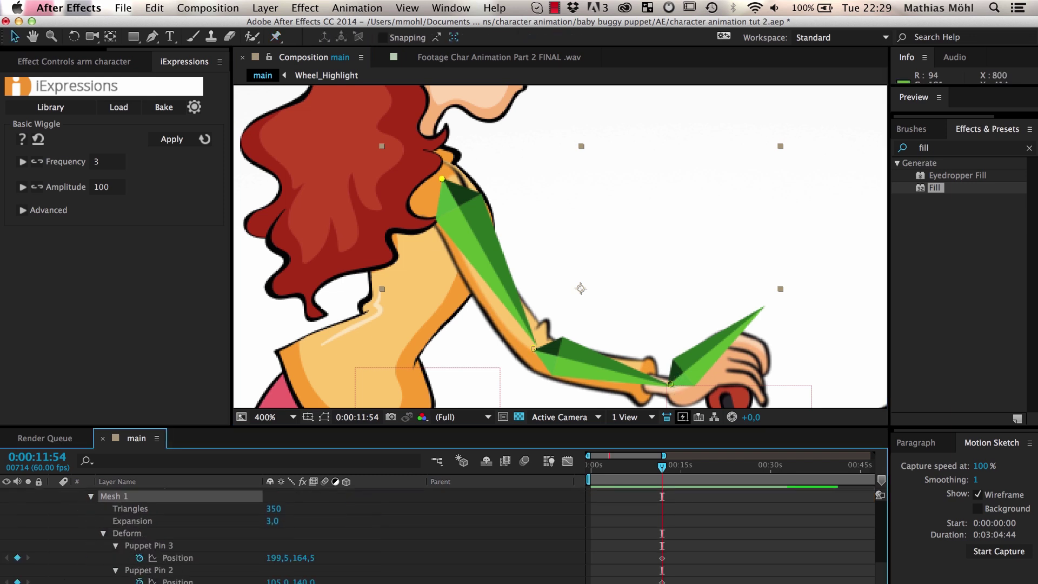
Load the iExpressions Link Puppet Pin To Layer expression and link Puppet Pin 1 to upper arm bone
click(59, 108)
text(p)
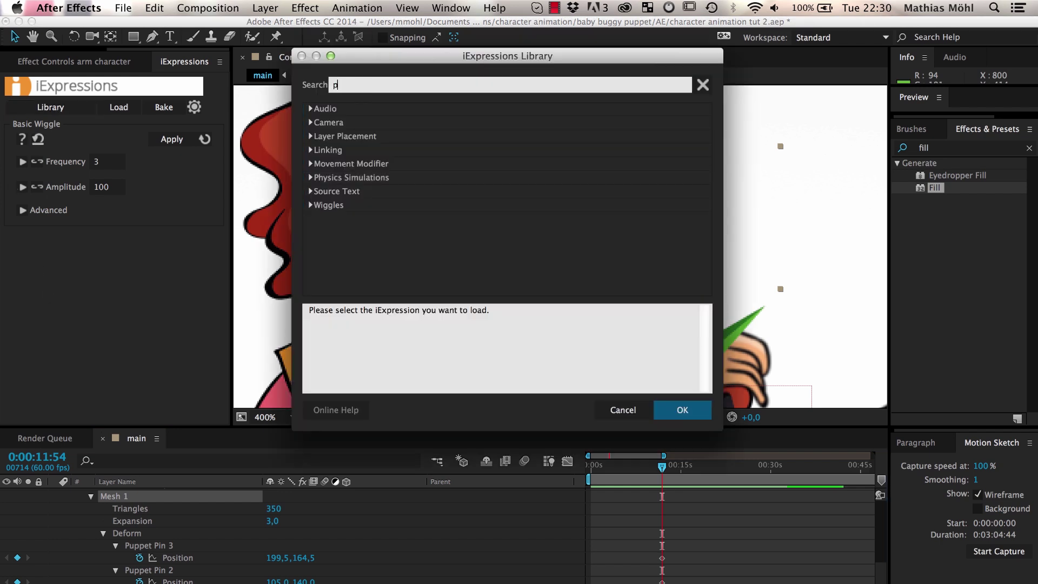
text(up)
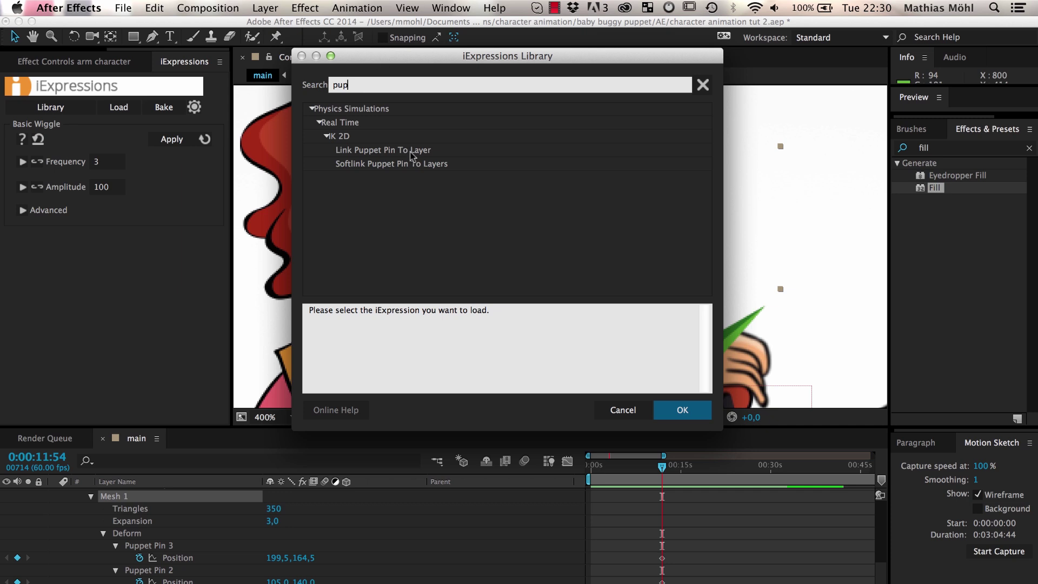
click(411, 155)
click(674, 410)
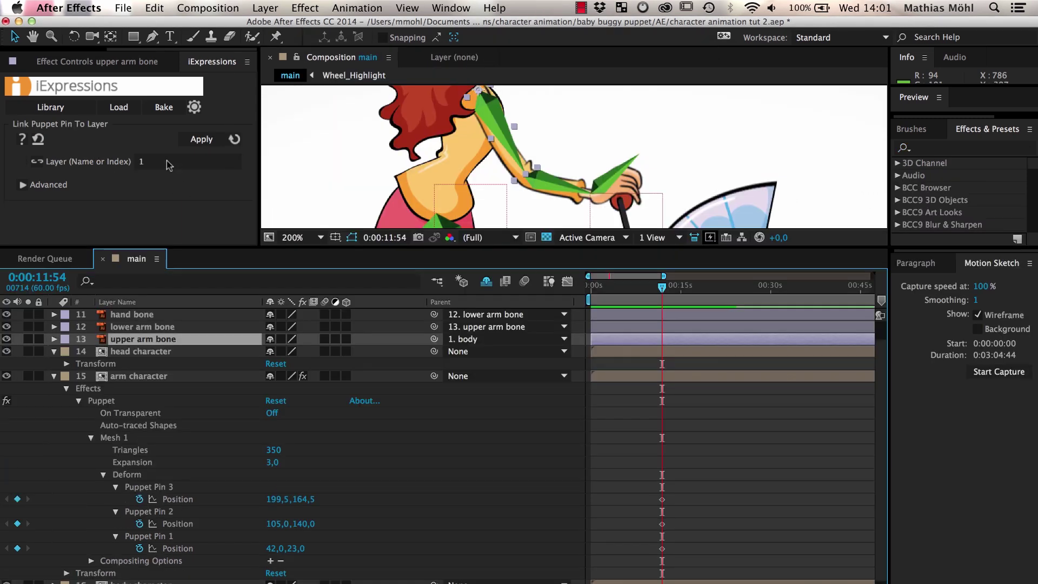
click(167, 161)
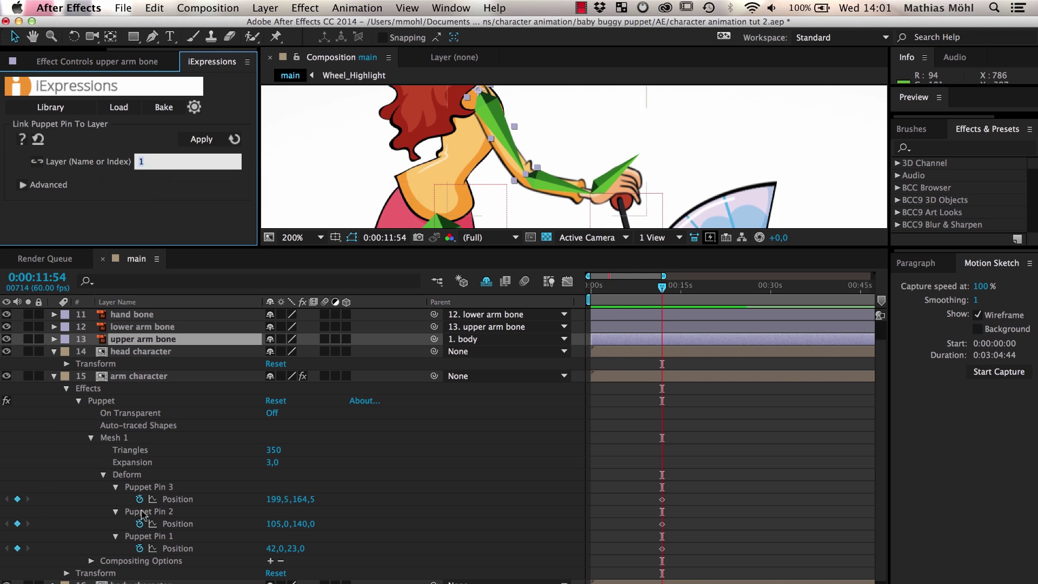
click(151, 536)
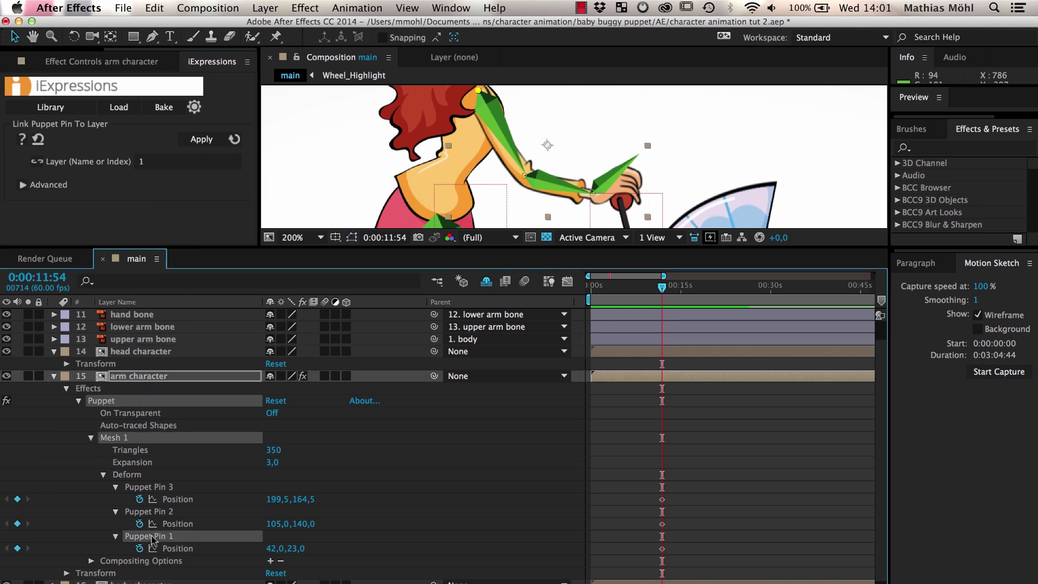
click(479, 97)
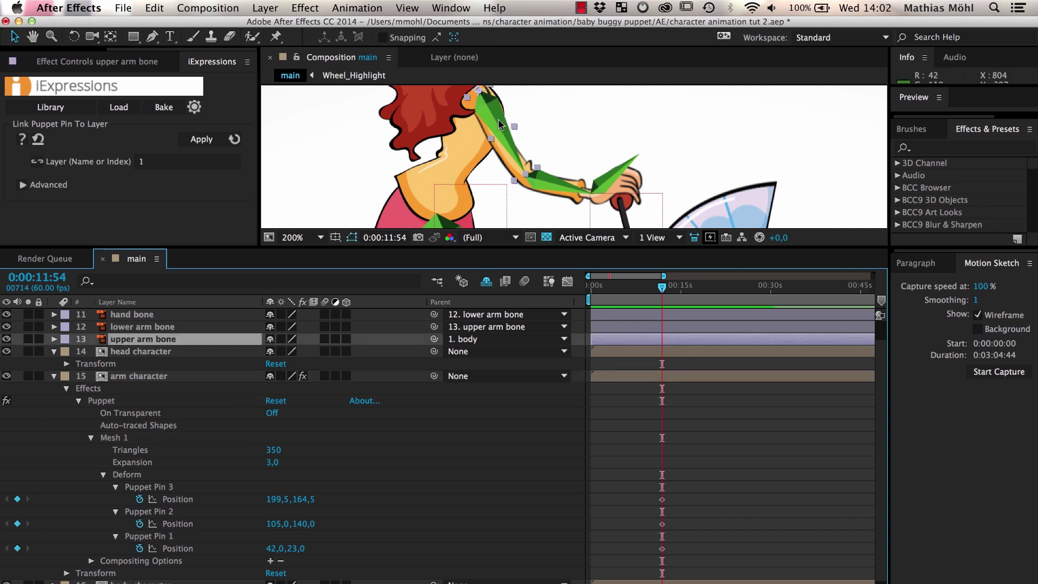
click(162, 162)
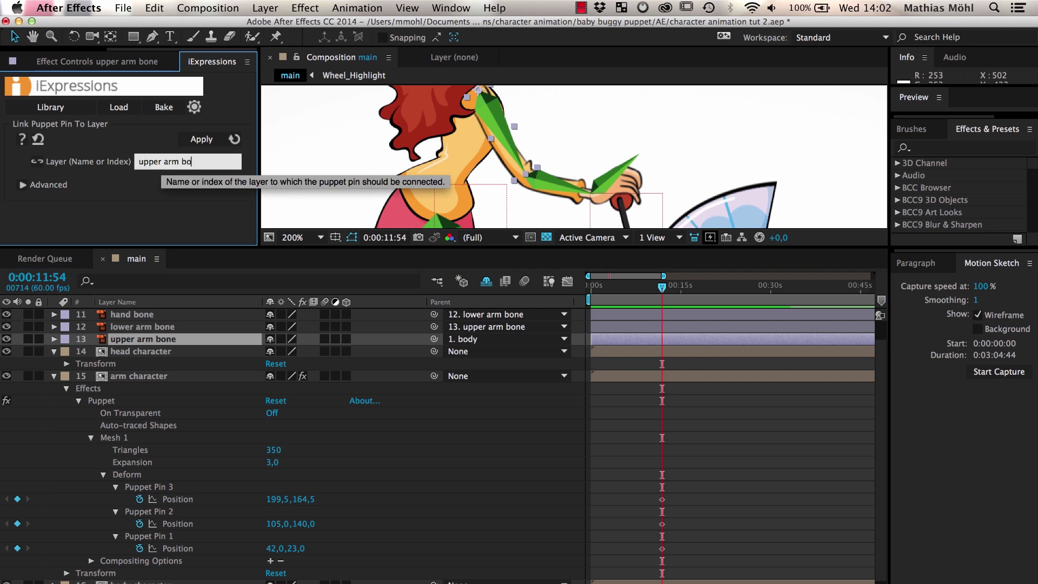
click(175, 548)
click(203, 140)
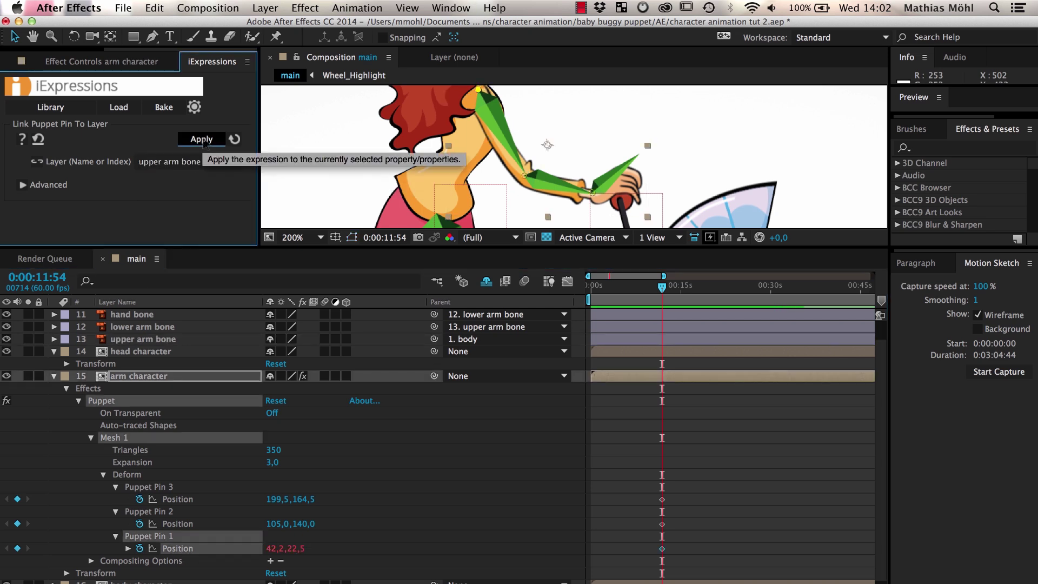
Link Puppet Pin 2 to lower arm bone and Pin 3 to hand bone, then test with the hand goal
click(143, 512)
click(162, 162)
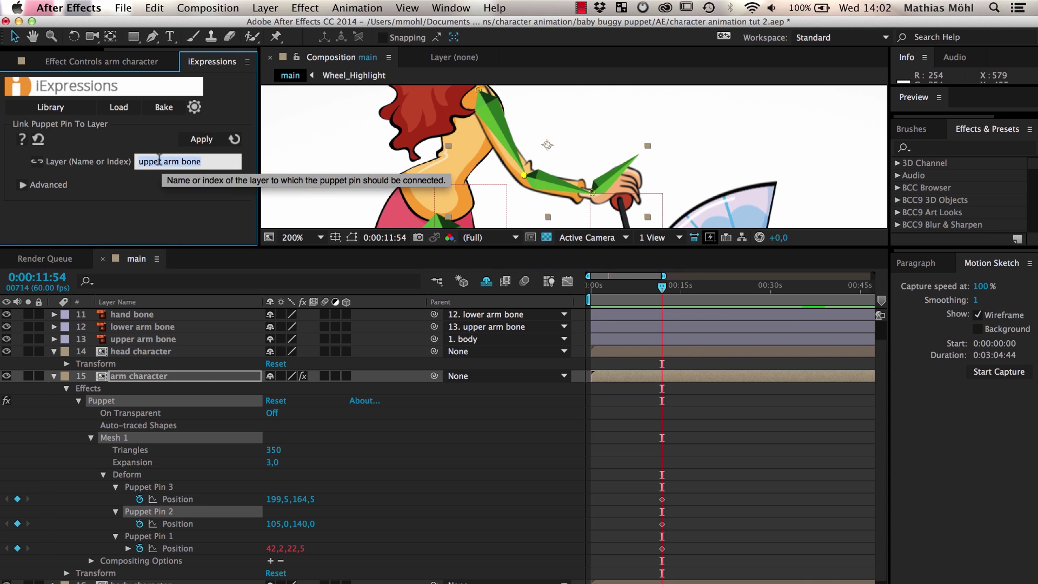
text(lower arm bone)
click(177, 524)
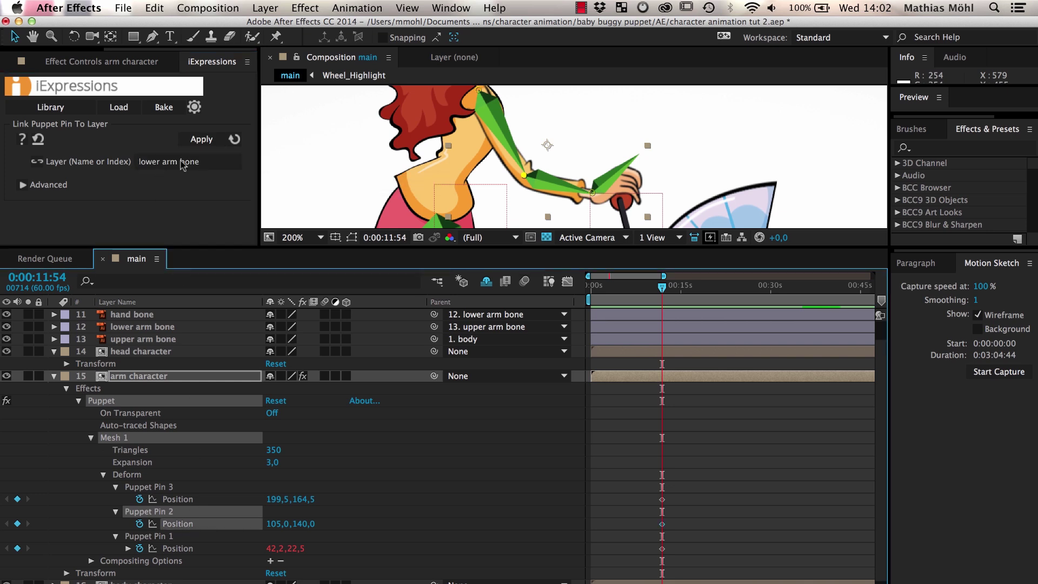
click(201, 139)
click(175, 499)
click(162, 161)
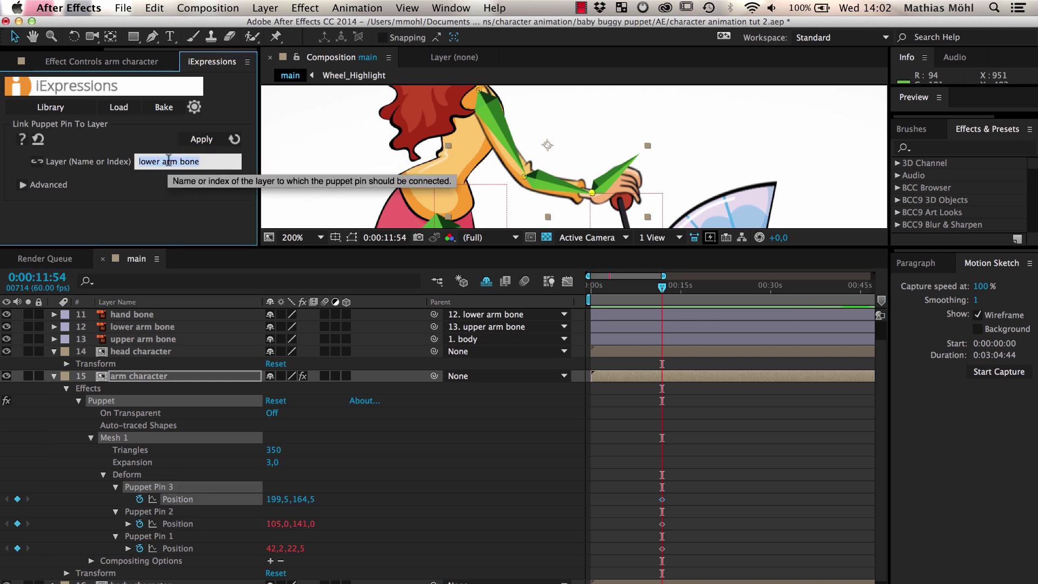
text(hand bone)
click(210, 141)
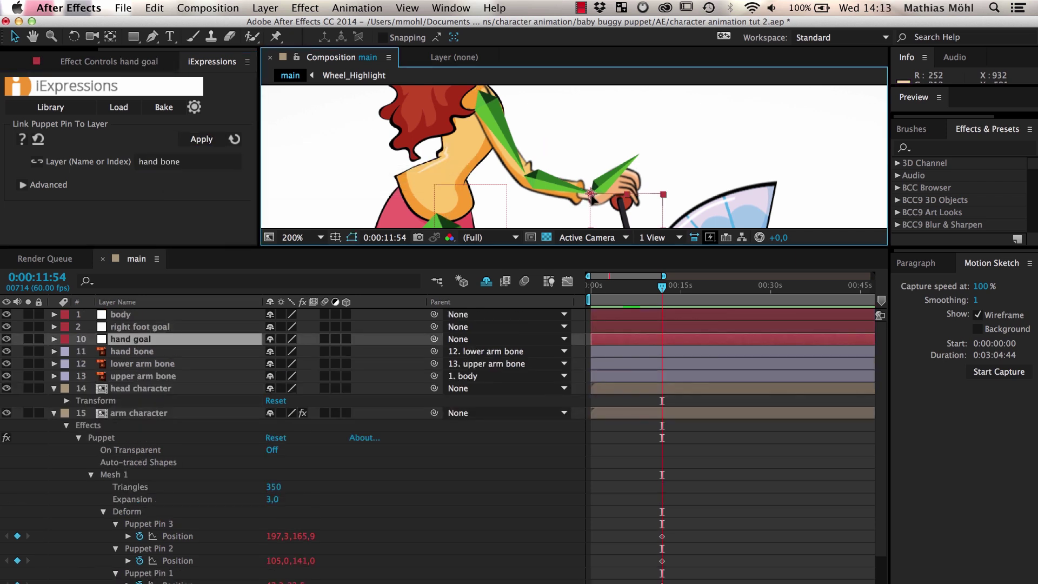
drag(617, 214, 542, 165)
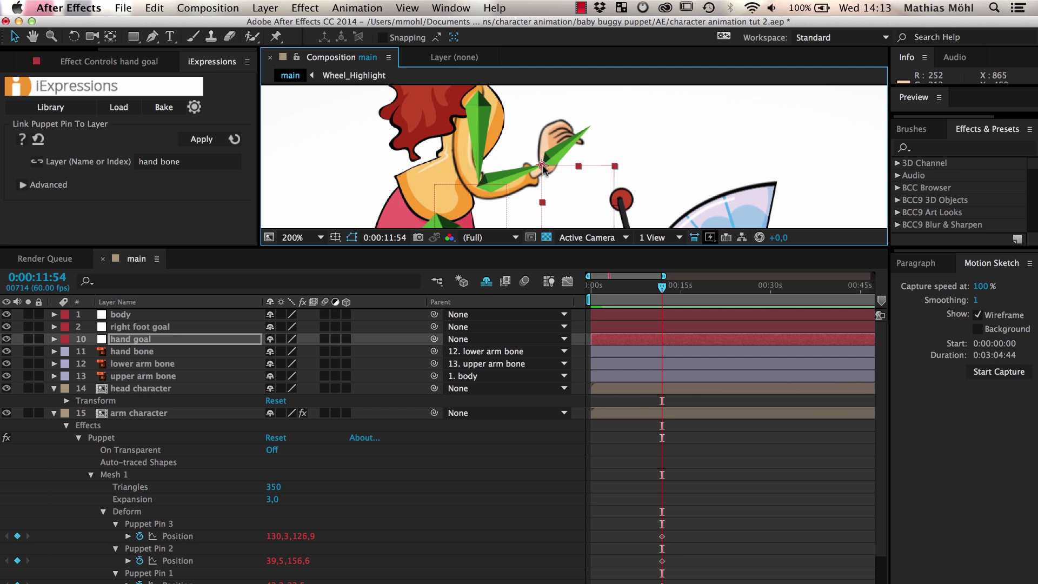
drag(544, 169, 595, 193)
Add puppet pins 4 and 5 to the arm mesh, on the upper and lower arm
click(139, 414)
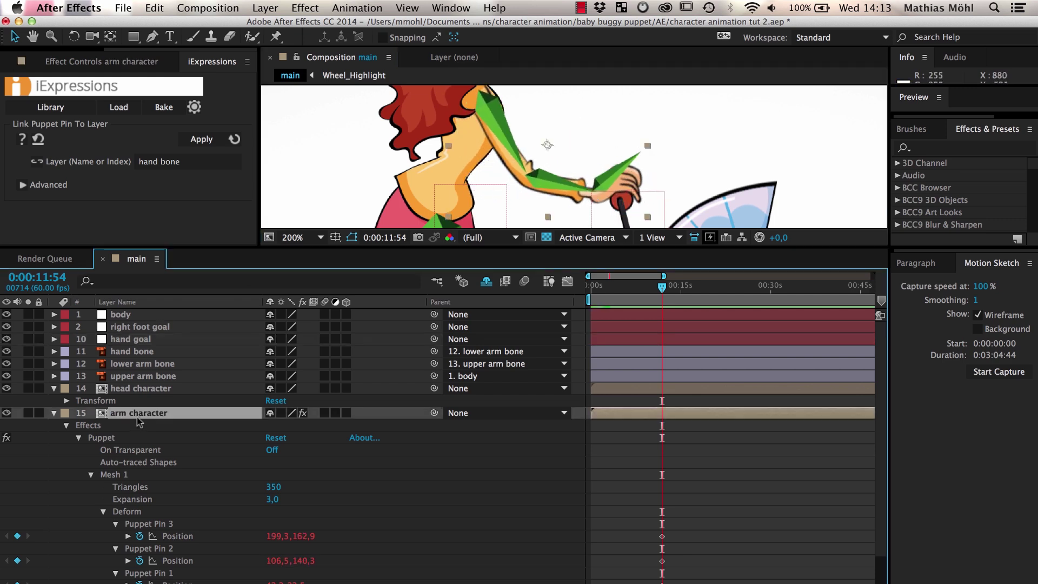
click(131, 476)
click(276, 37)
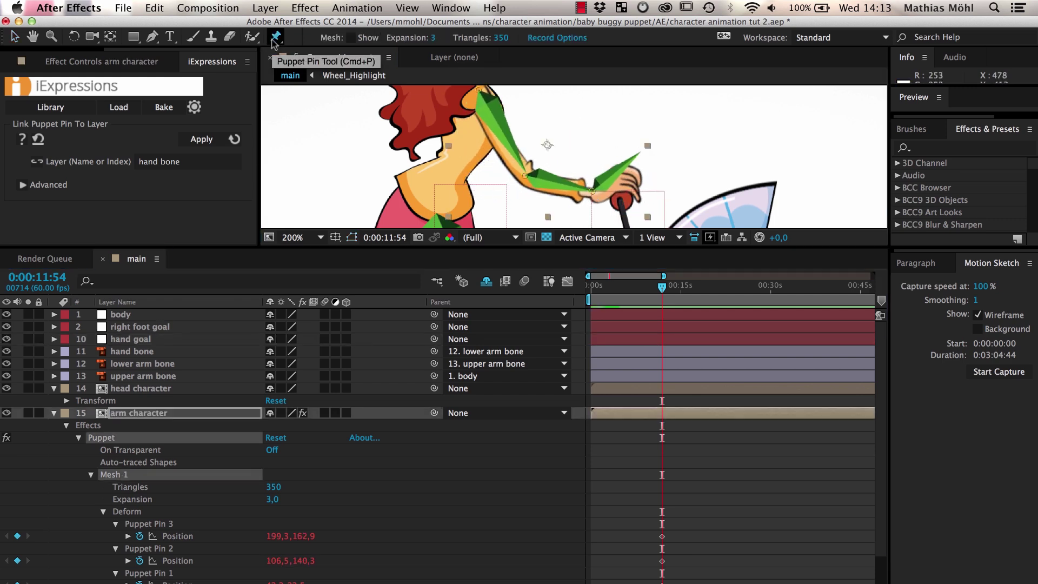
click(515, 161)
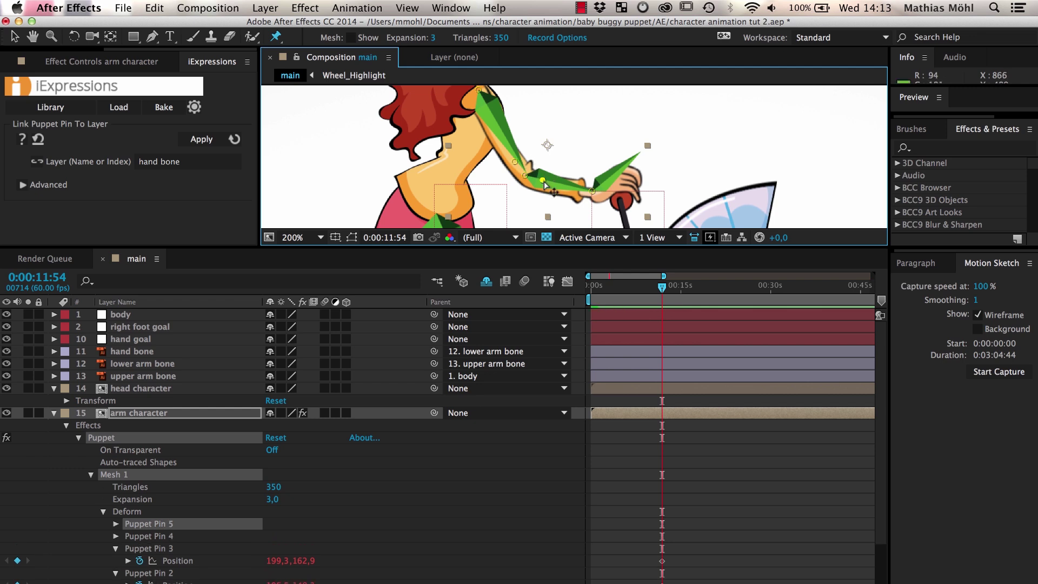
click(543, 180)
Create null layers named 'lower arm extra pin' and 'upper arm extra pin'
click(265, 7)
mouse_move(325, 25)
click(488, 84)
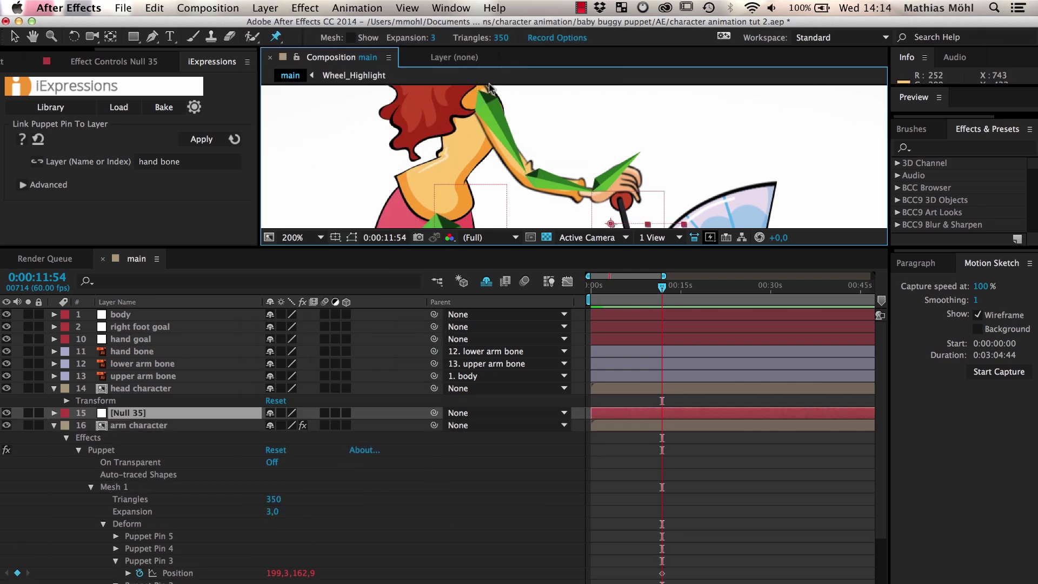
key(Return)
text(lower arm extra pin)
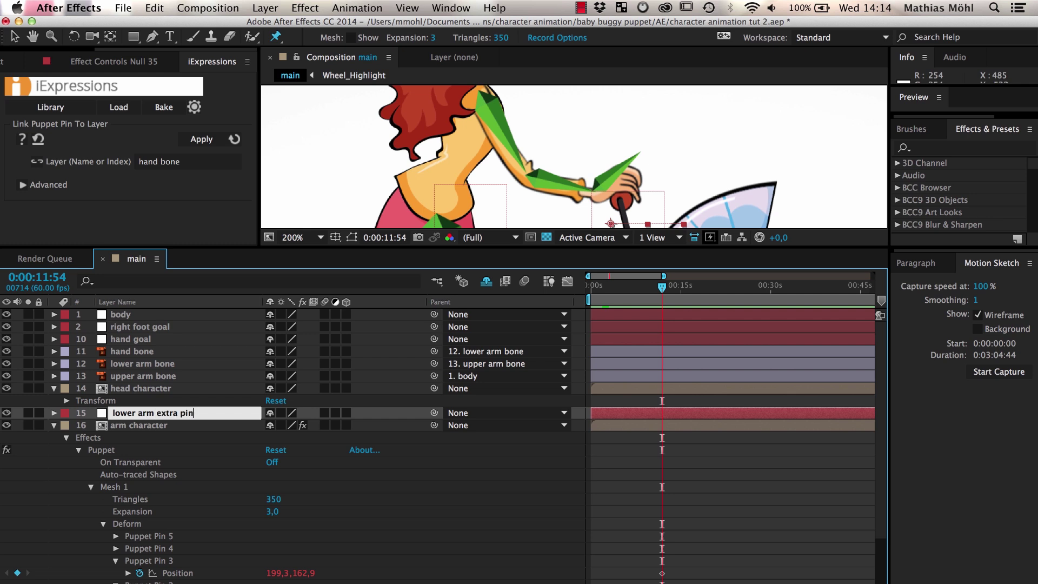
key(Return)
key(ctrl+d)
key(Return)
text(upper arm extra pin)
key(Return)
Link Puppet Pin 4 to upper arm extra pin and Pin 5 to lower arm extra pin
scroll(192, 401, down, 2)
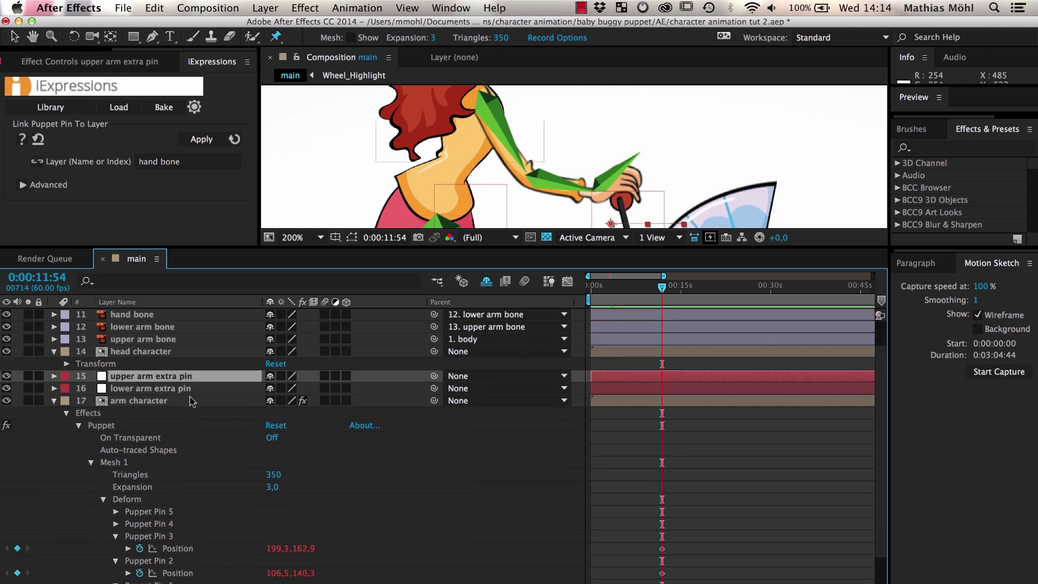
scroll(192, 401, down, 2)
click(116, 474)
click(181, 487)
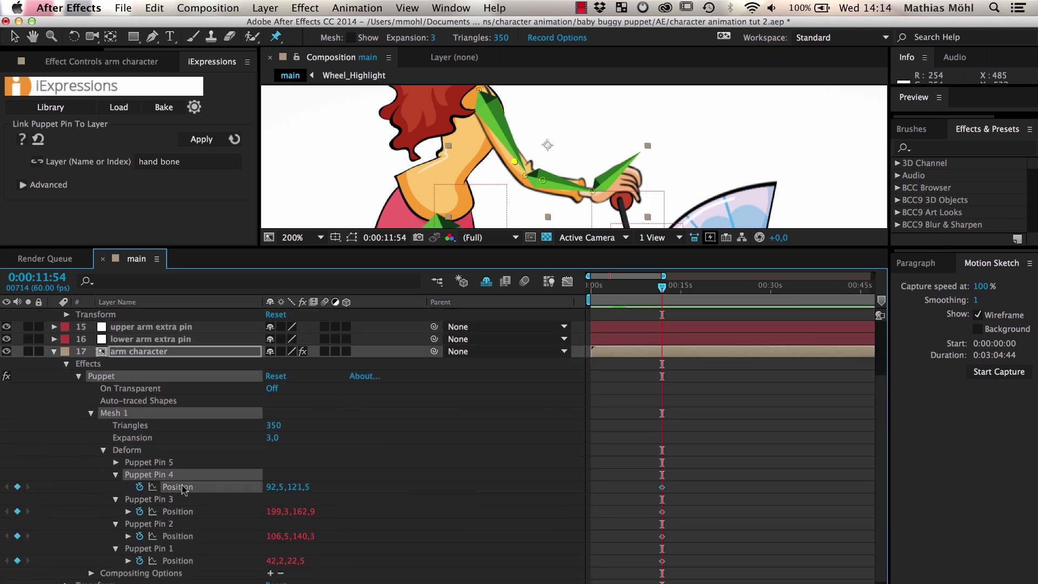
click(156, 162)
text(upper arm extra pin)
key(Return)
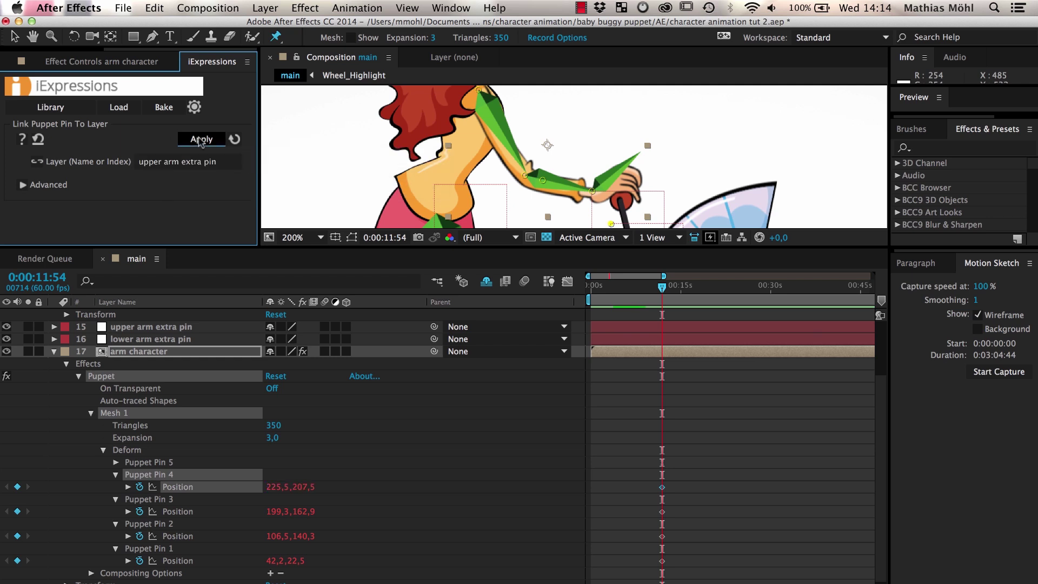
click(116, 462)
click(182, 475)
double_click(150, 161)
text(lower)
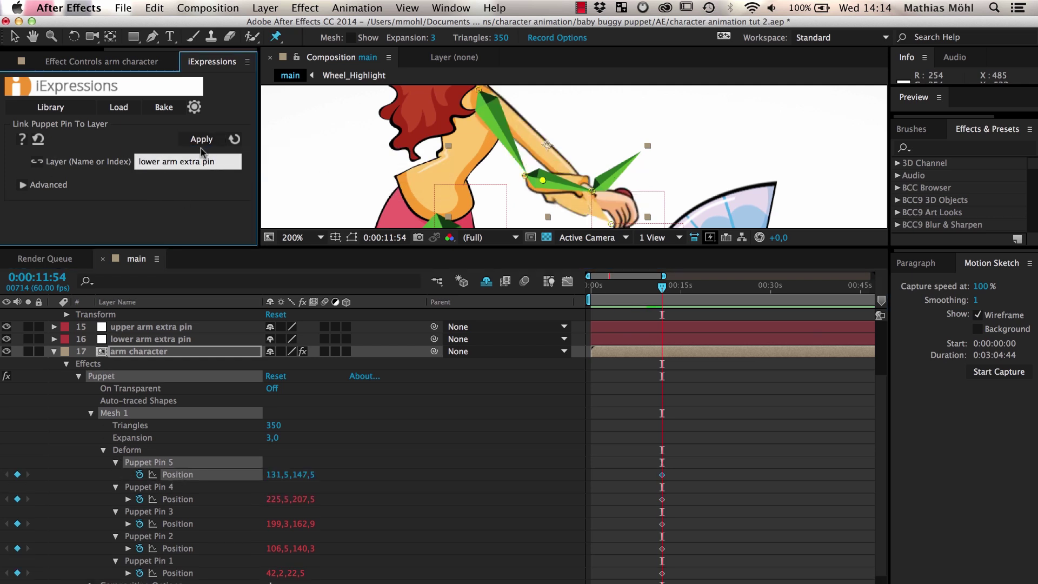
key(Return)
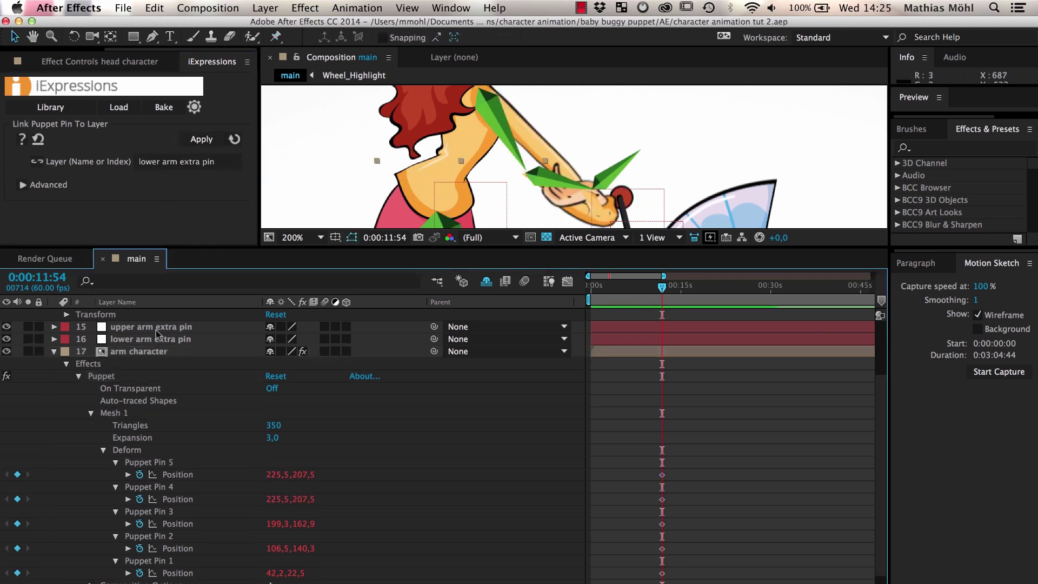
Move the lower arm extra pin null to re-pose the arm
click(151, 327)
click(605, 212)
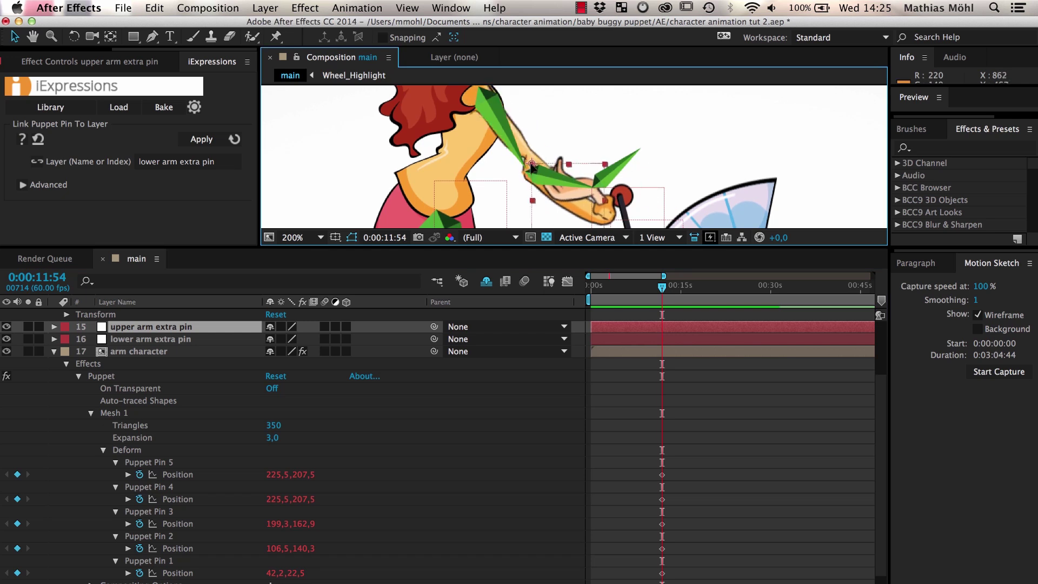
click(151, 339)
drag(589, 221, 519, 178)
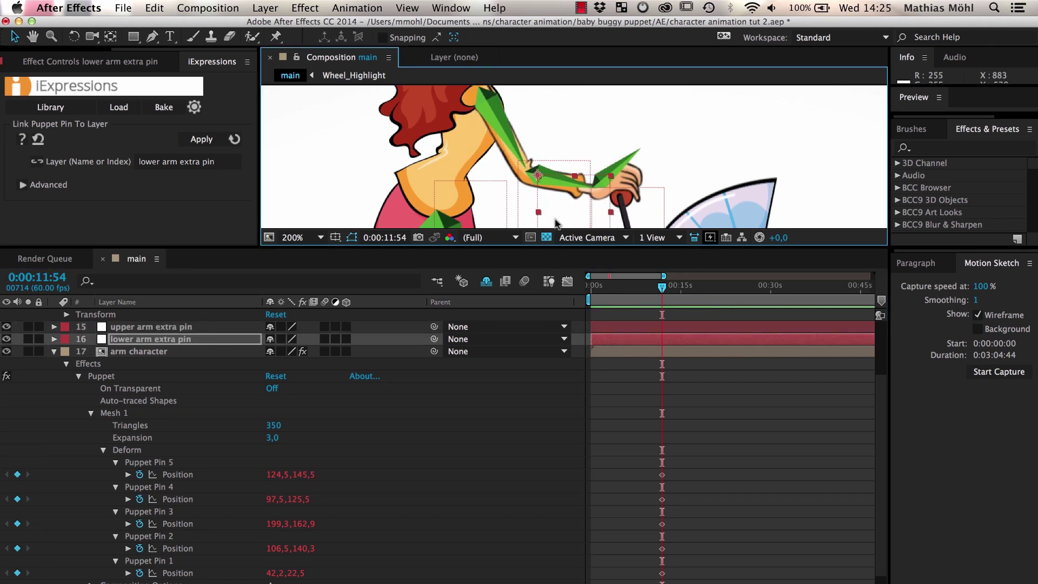
Parent lower arm extra pin to lower arm bone and upper arm extra pin to upper arm bone, then test with the hand goal
click(165, 340)
scroll(165, 342, up, 5)
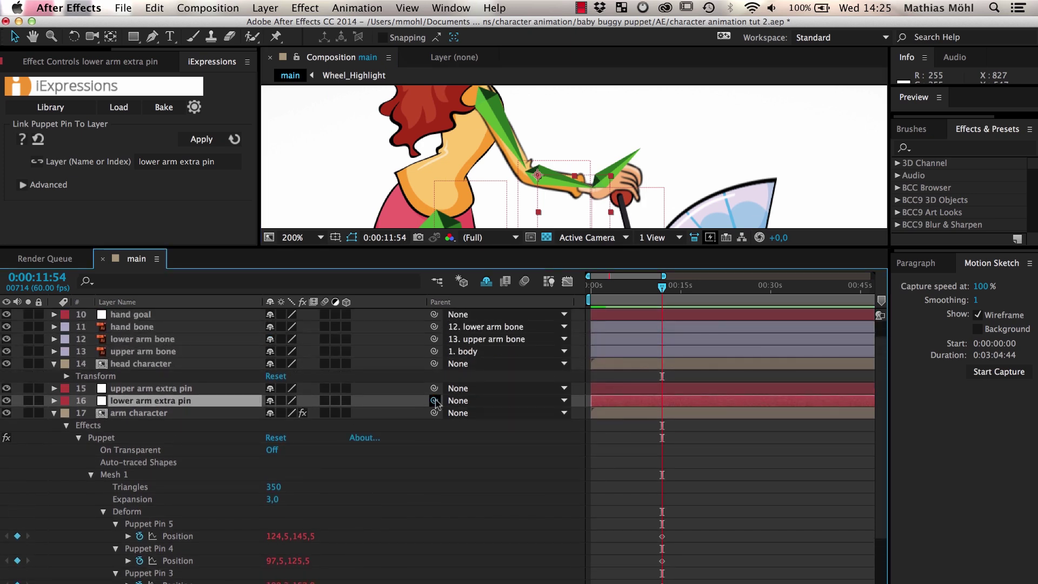
drag(434, 400, 190, 346)
click(214, 393)
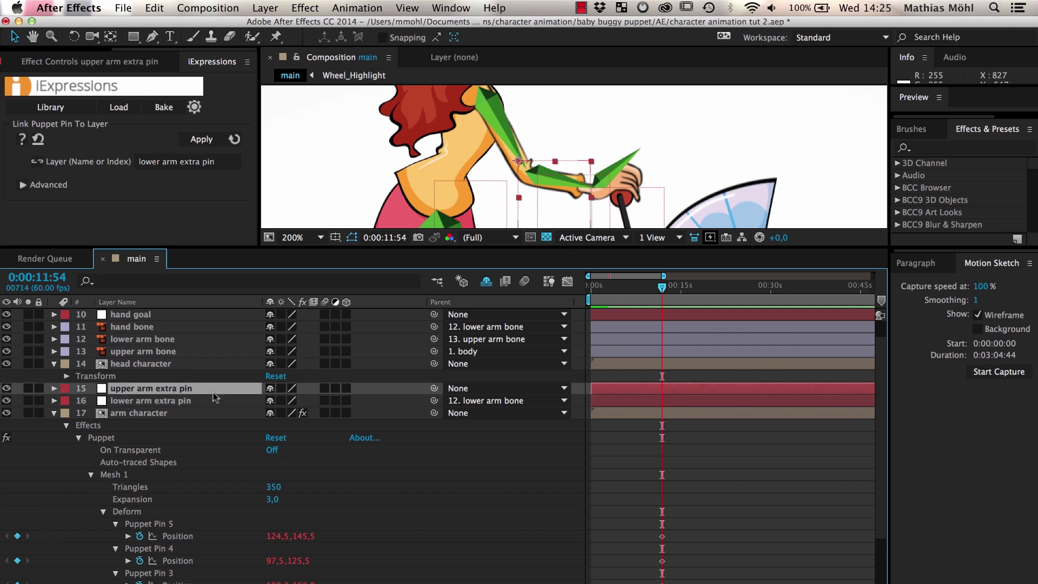
drag(434, 389, 211, 352)
click(131, 315)
mouse_move(592, 184)
mouse_down()
mouse_move(547, 160)
mouse_move(593, 179)
mouse_move(552, 169)
mouse_move(562, 211)
mouse_move(573, 216)
mouse_move(593, 187)
mouse_up()
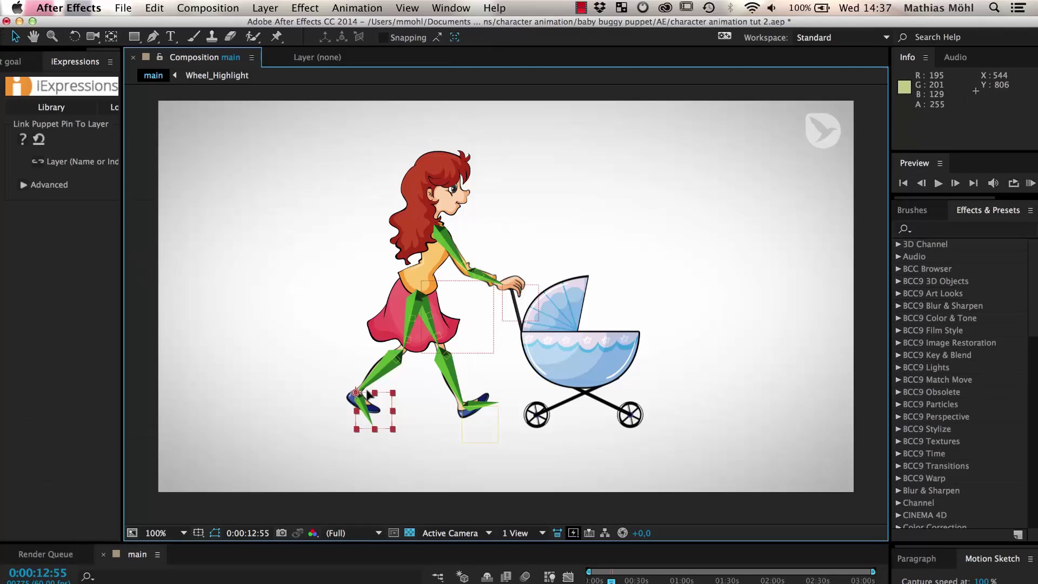
Drag the right foot goal to 518, 775.5, giving the back leg a trailing stride
drag(343, 387, 305, 276)
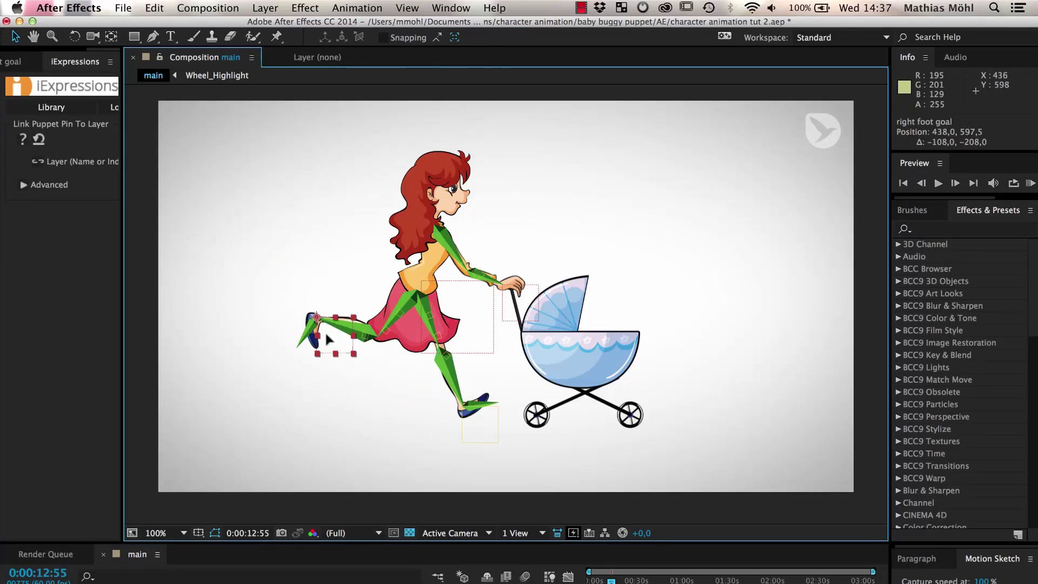
drag(326, 339, 346, 382)
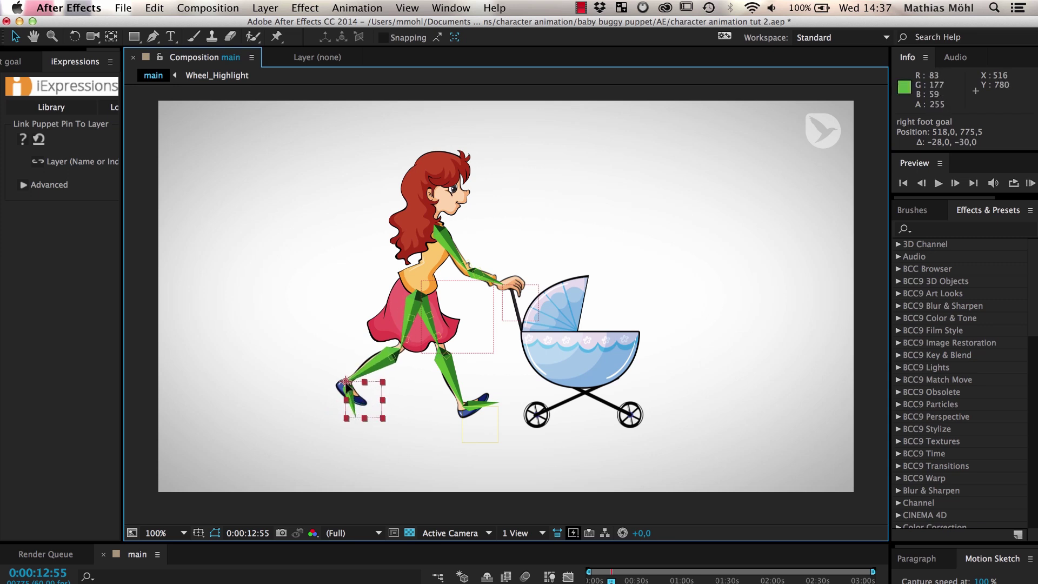
drag(345, 384, 373, 403)
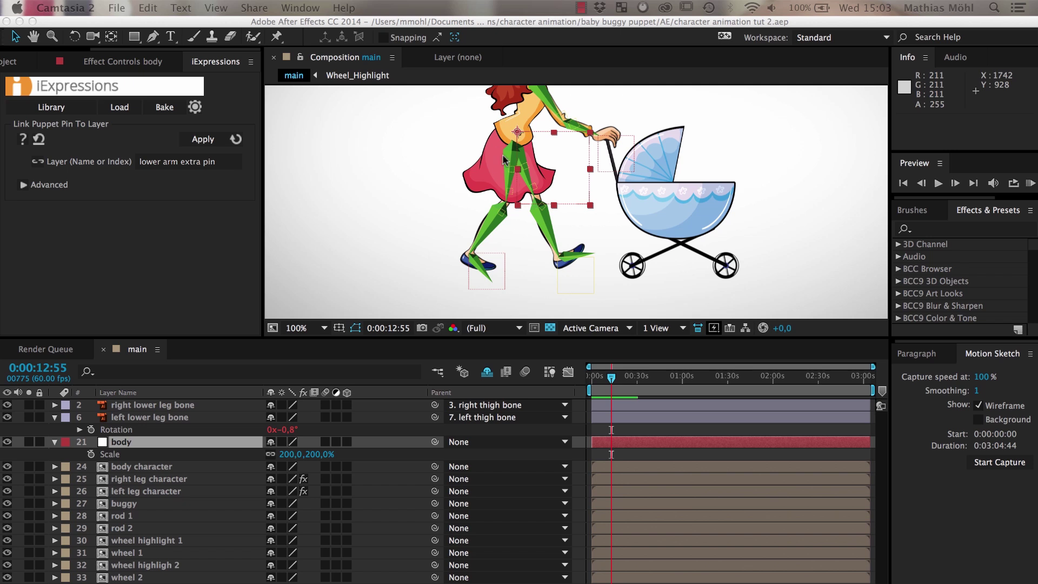
Add puppet pins to the body character layer at the hip and on the skirt
click(129, 472)
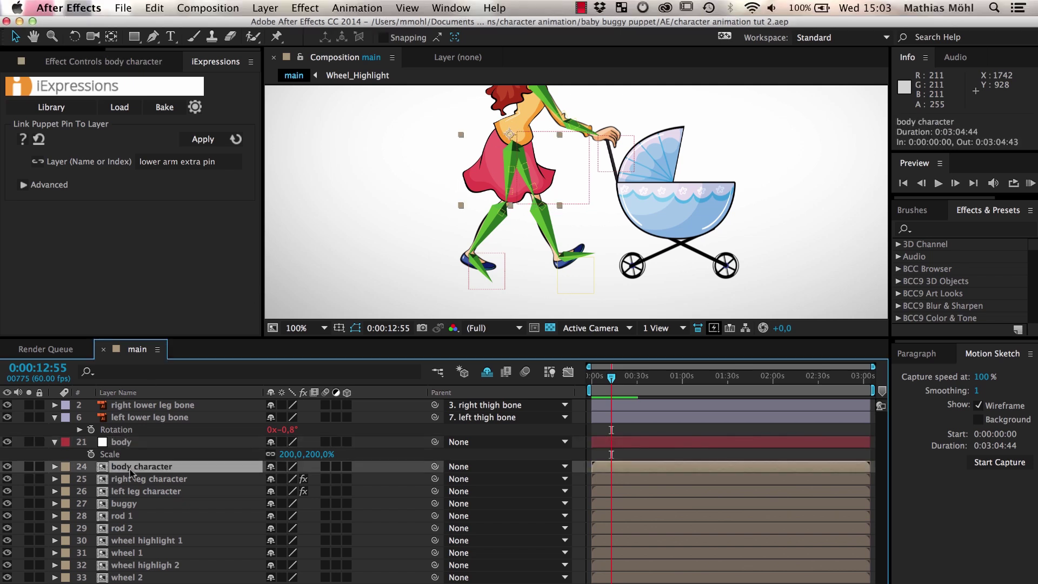
click(276, 38)
click(526, 141)
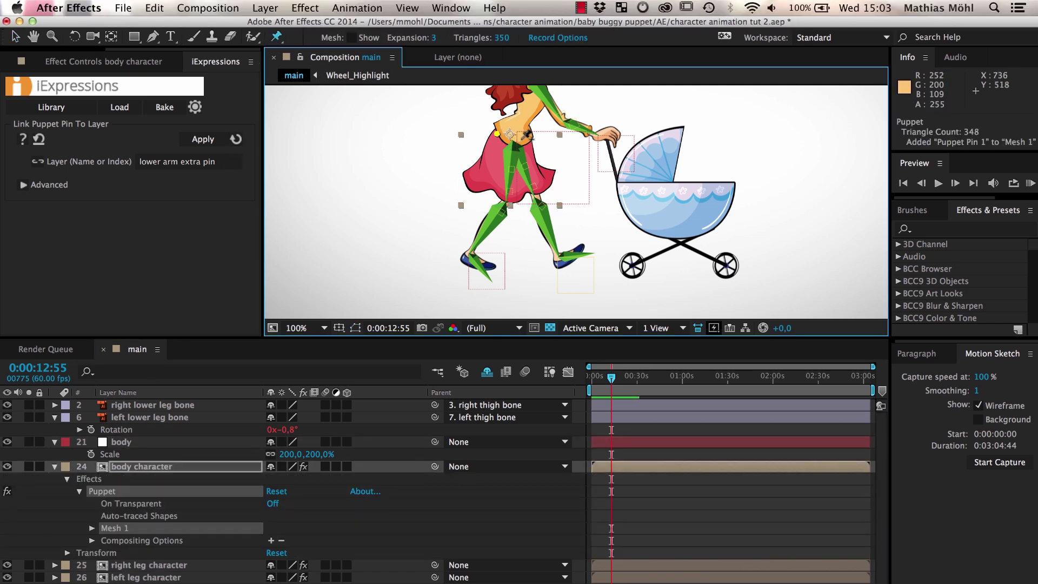
click(477, 180)
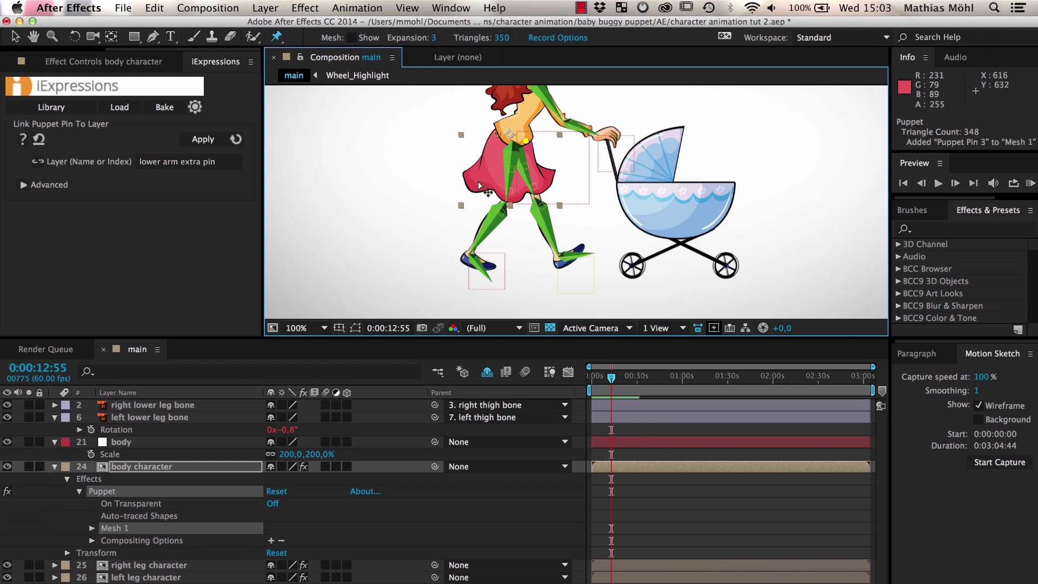
click(541, 180)
alt+click(92, 528)
scroll(162, 487, down, 3)
Name the pins 'pin hip back', 'pin hip front', 'pin skirt back' and 'pin skirt front'
click(148, 485)
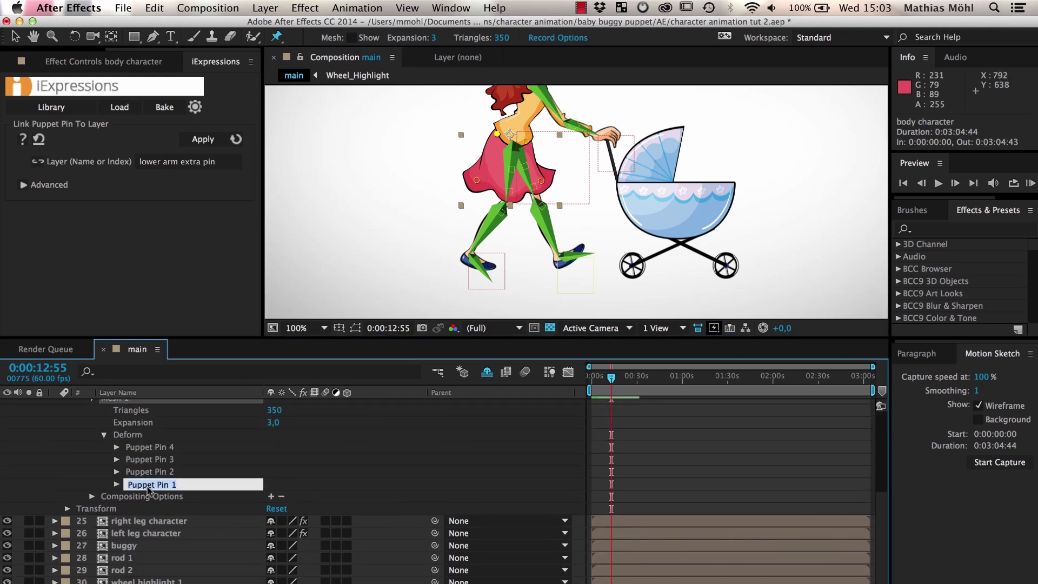
text(pin hip back)
key(Return)
key(Up)
key(Return)
text(pin hip front)
key(Return)
key(Up)
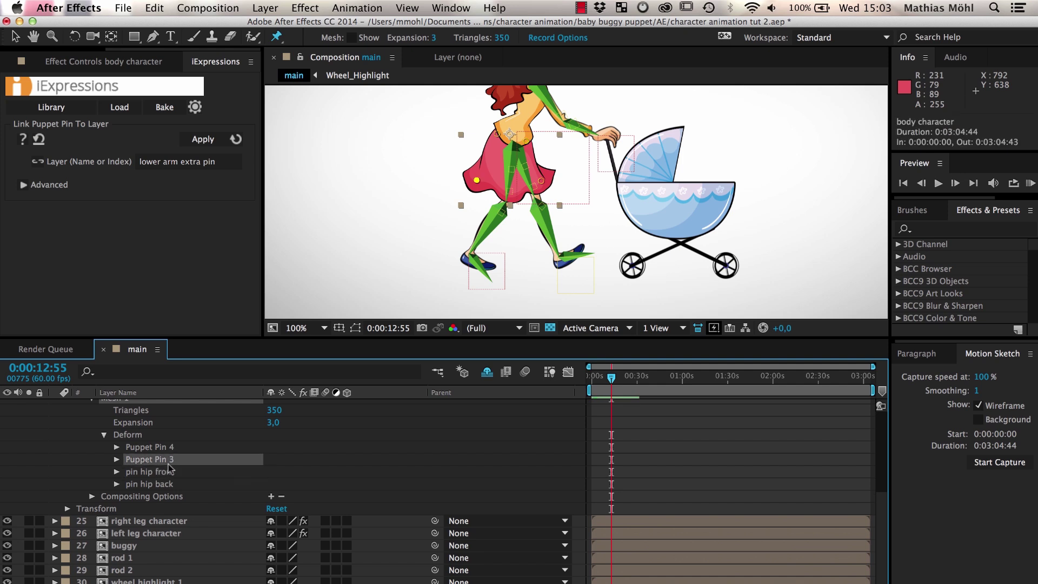
key(Return)
text(pin skirt back)
key(Return)
key(Up)
key(Return)
text(pin skirt front)
key(Return)
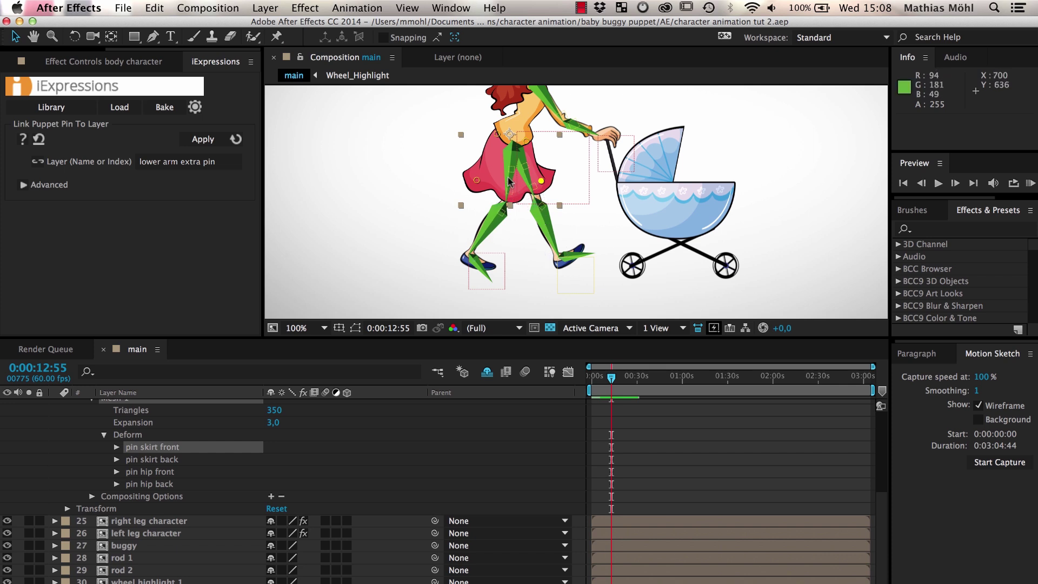
Load the Softlink Puppet Pin To Layers expression from the iExpressions library
click(64, 108)
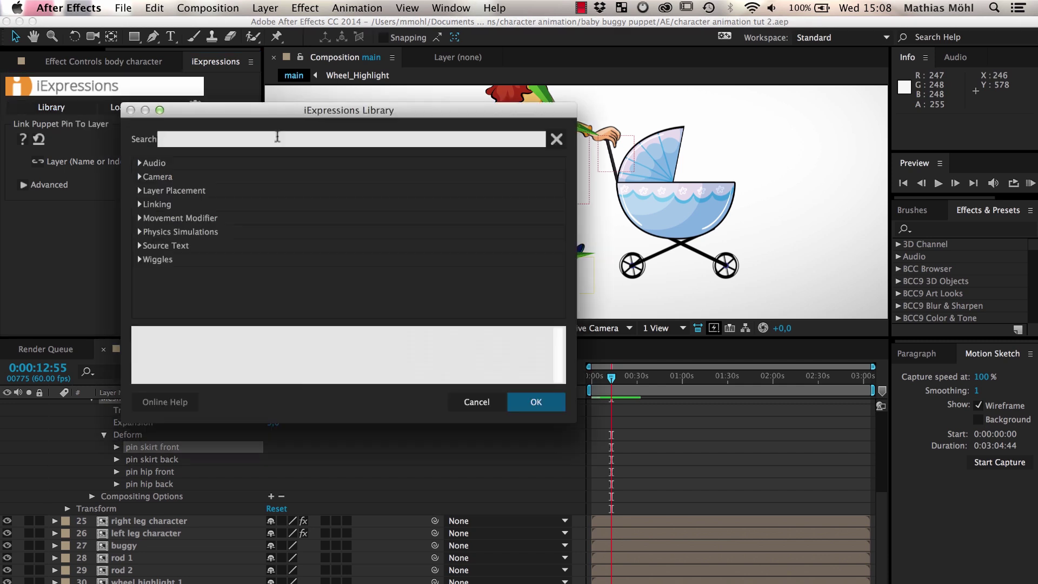
click(277, 137)
text(puppe)
click(211, 218)
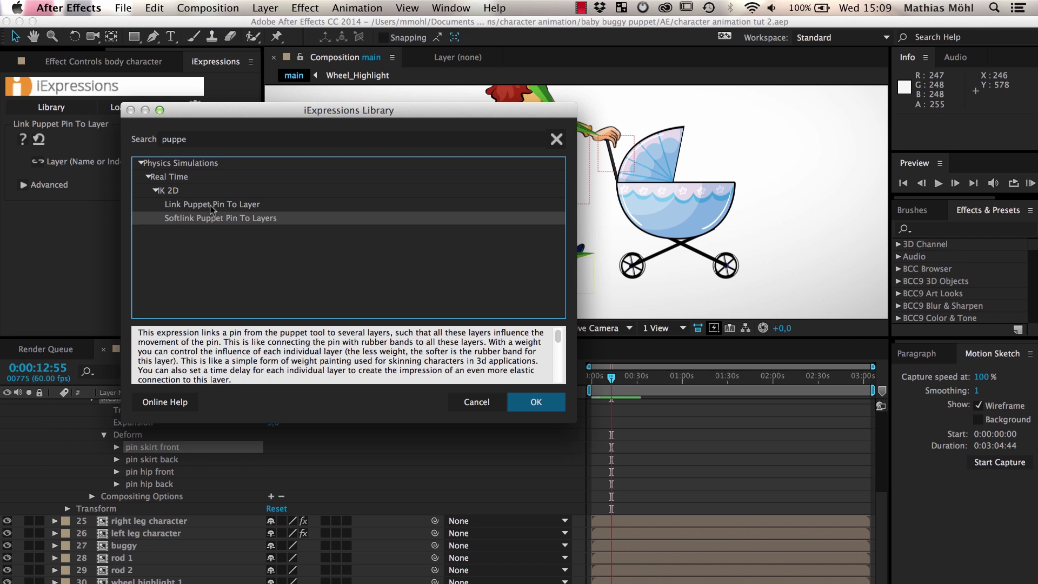
click(540, 406)
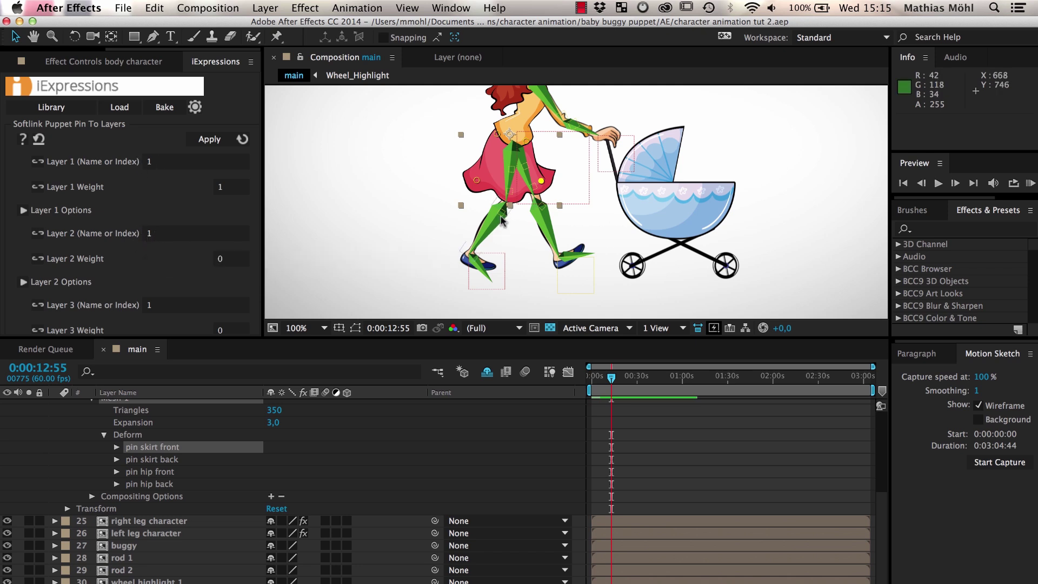
Set the layers to right and left lower leg bone, each weighted 1, for pin skirt front's Position
click(187, 163)
text(right lower leg bone)
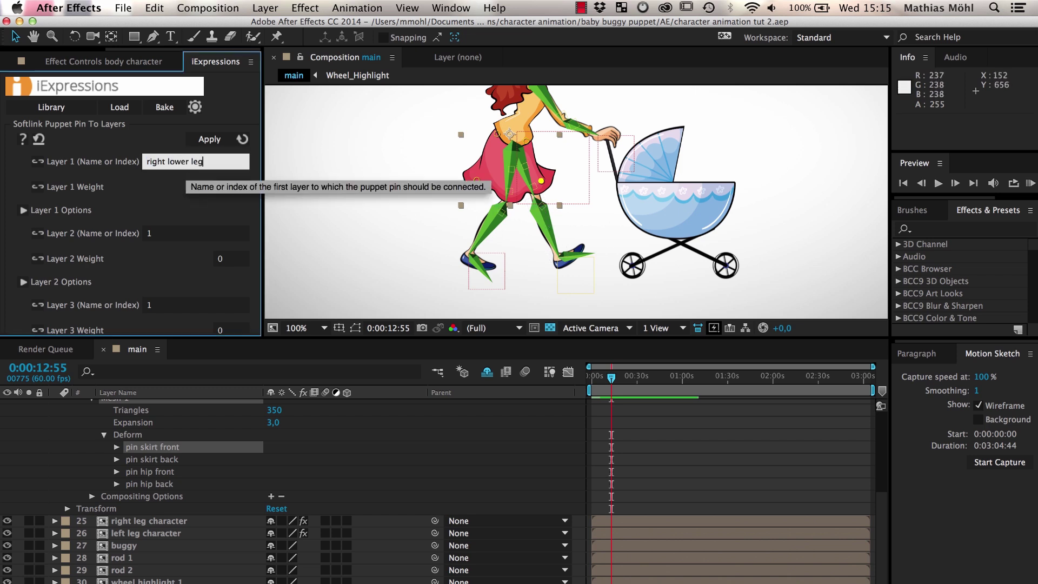
click(159, 237)
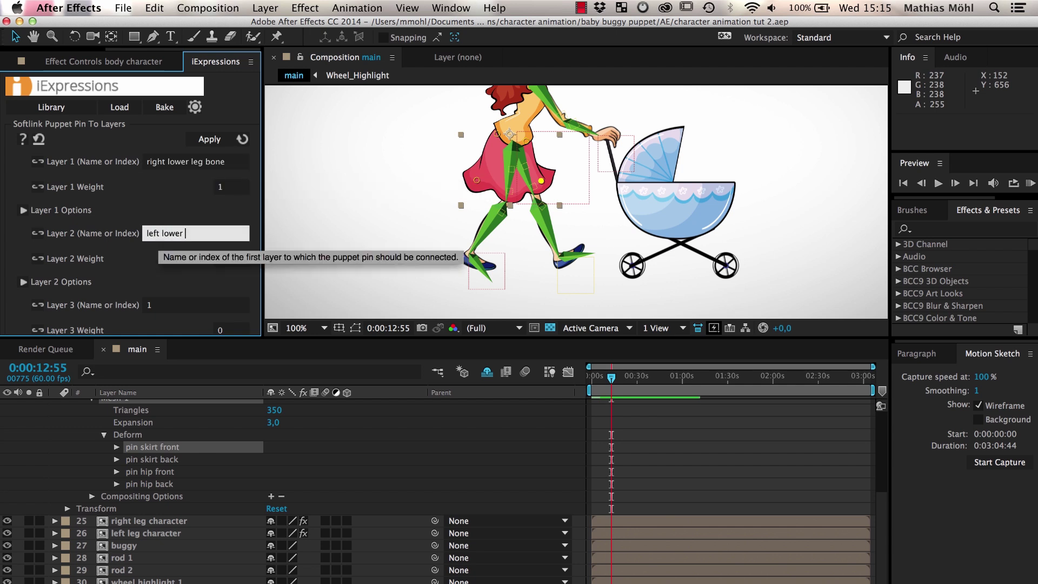
text(left lower leg bone)
click(208, 219)
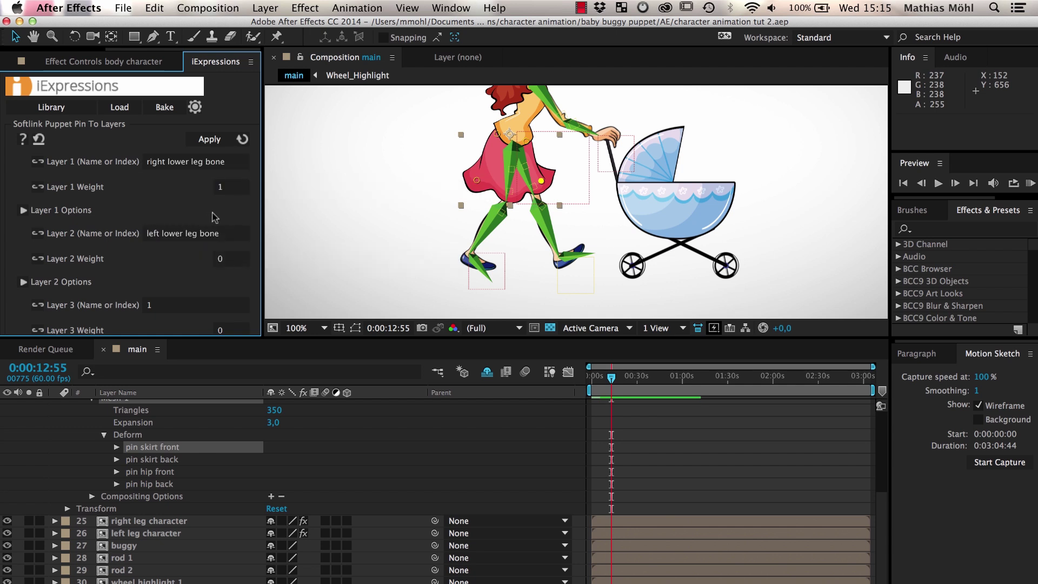
click(221, 261)
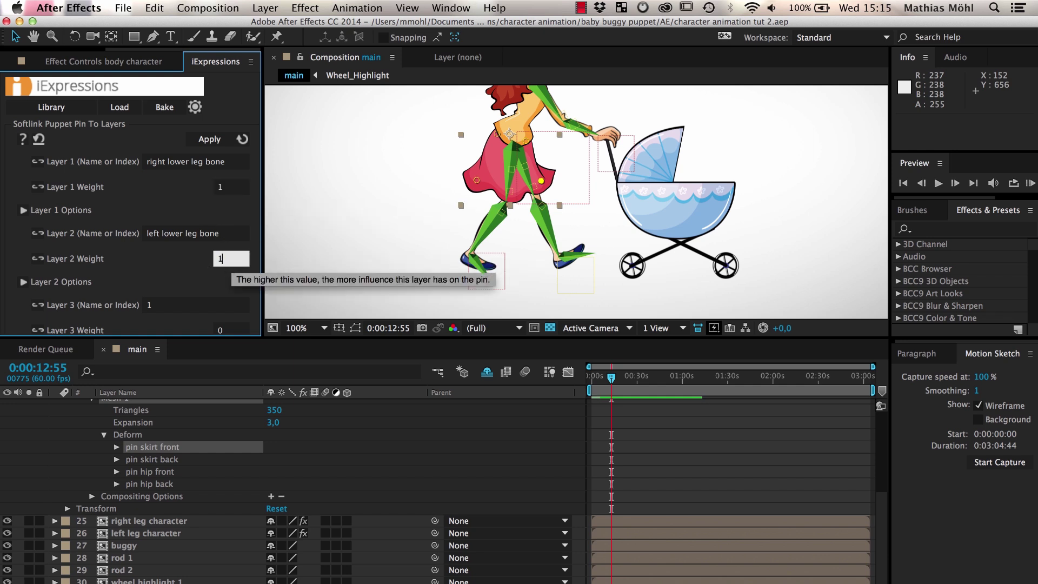
click(116, 447)
click(177, 460)
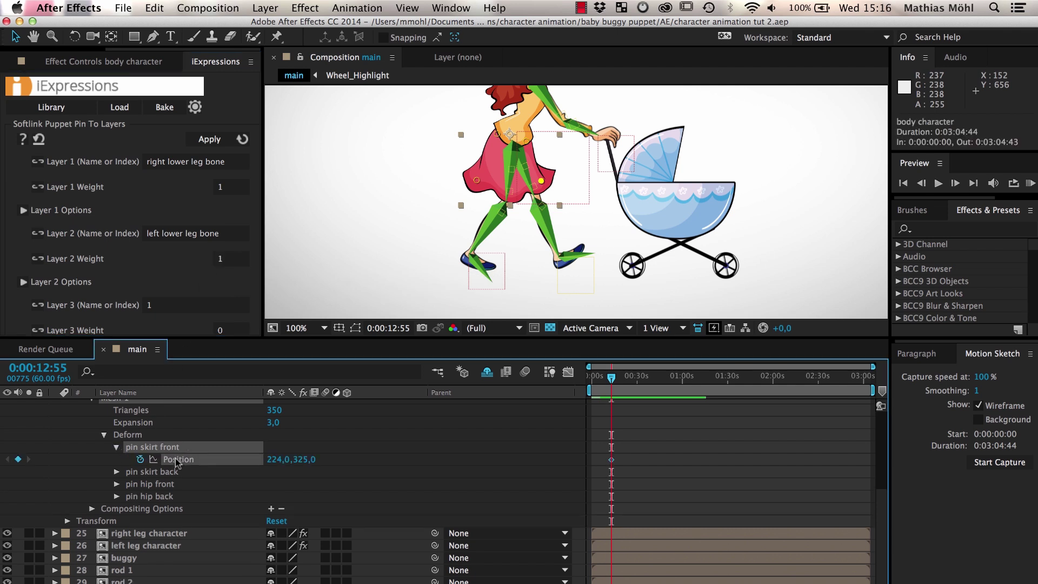
Apply the softlink to the front skirt pin and float the iExpressions panel in an enlarged window
click(216, 139)
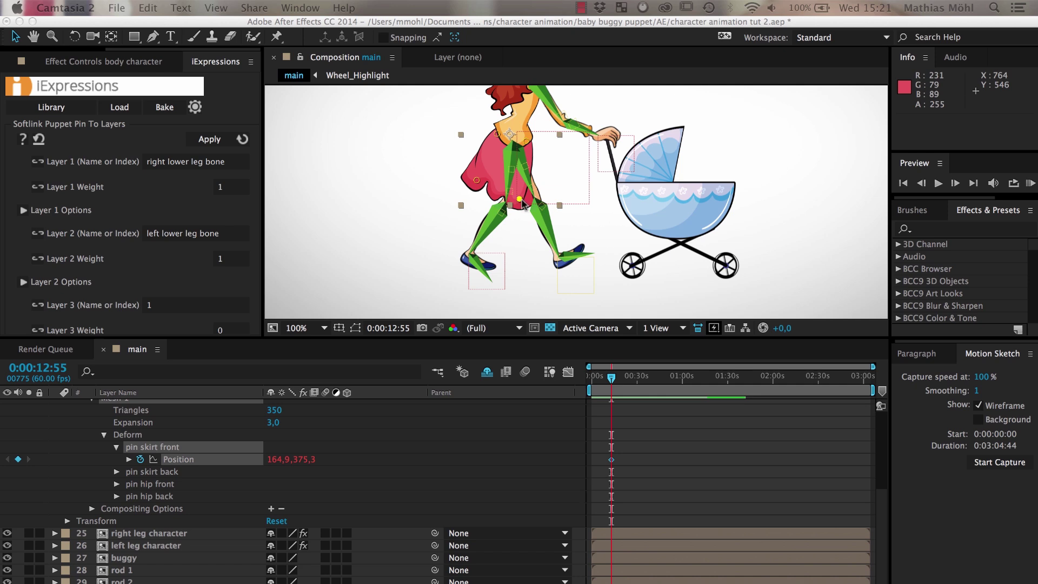
drag(560, 285, 588, 261)
click(214, 64)
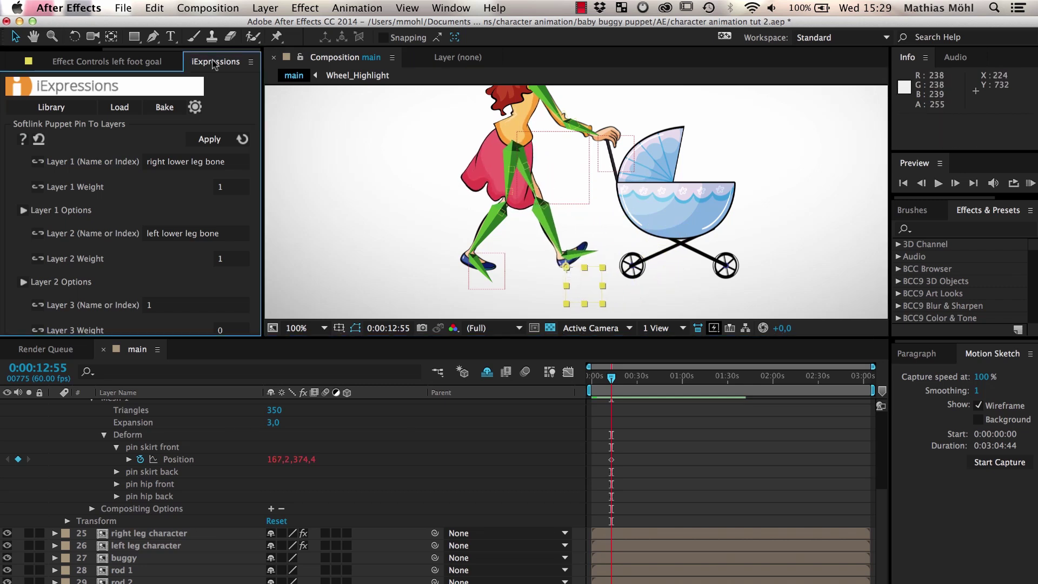
drag(215, 64, 776, 51)
drag(894, 326, 859, 562)
Set the pin offset to 90, -50 and reapply the expression to the skirt pin
click(938, 510)
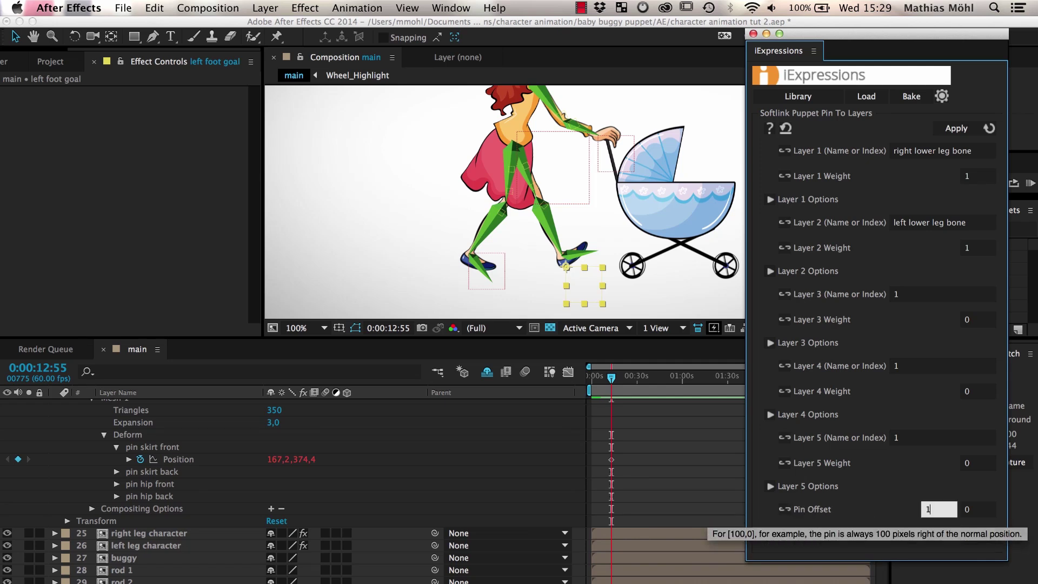
text(150)
click(976, 510)
text(-50)
key(Return)
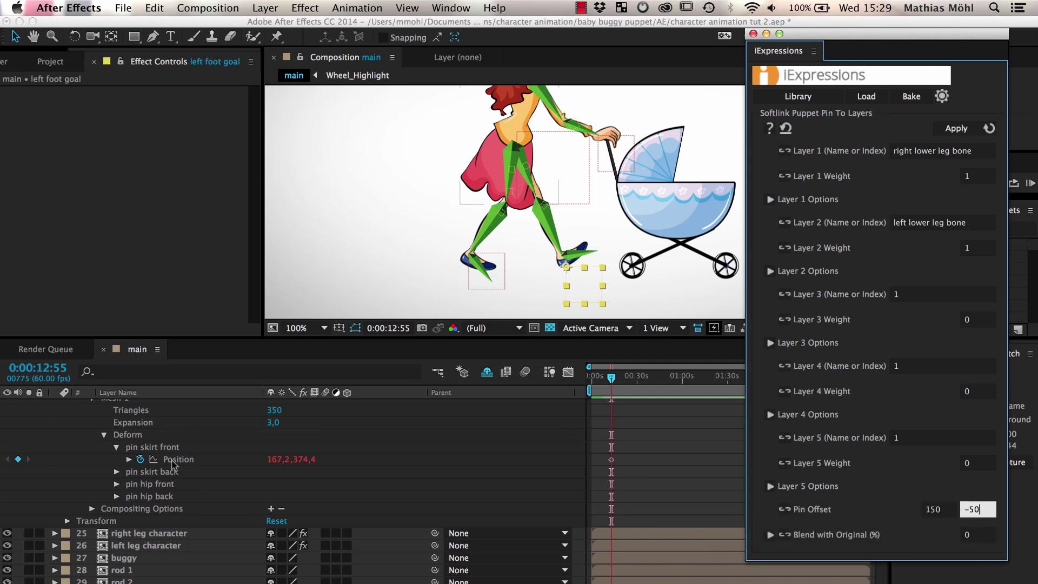
click(956, 128)
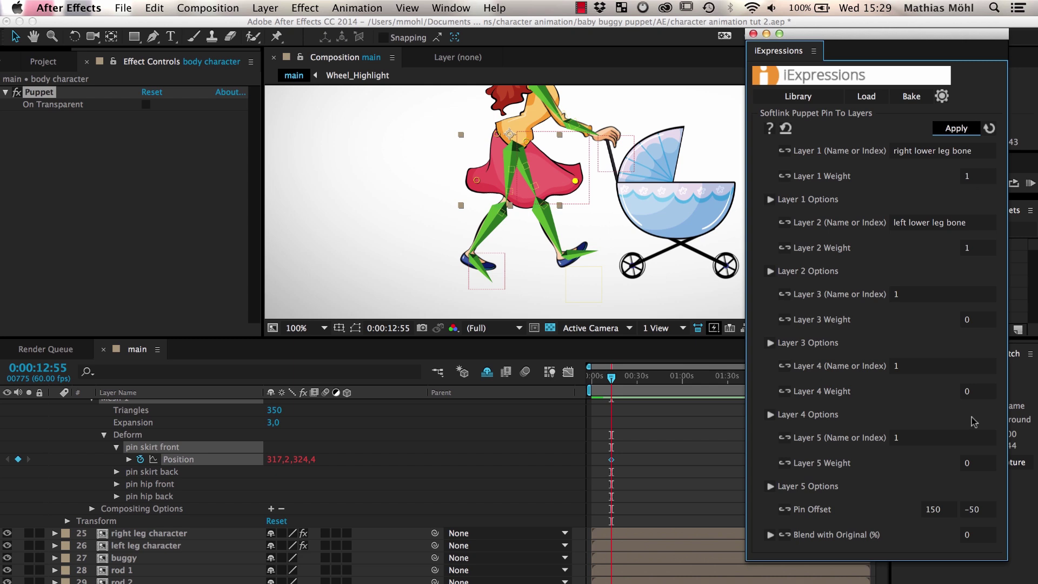
click(940, 509)
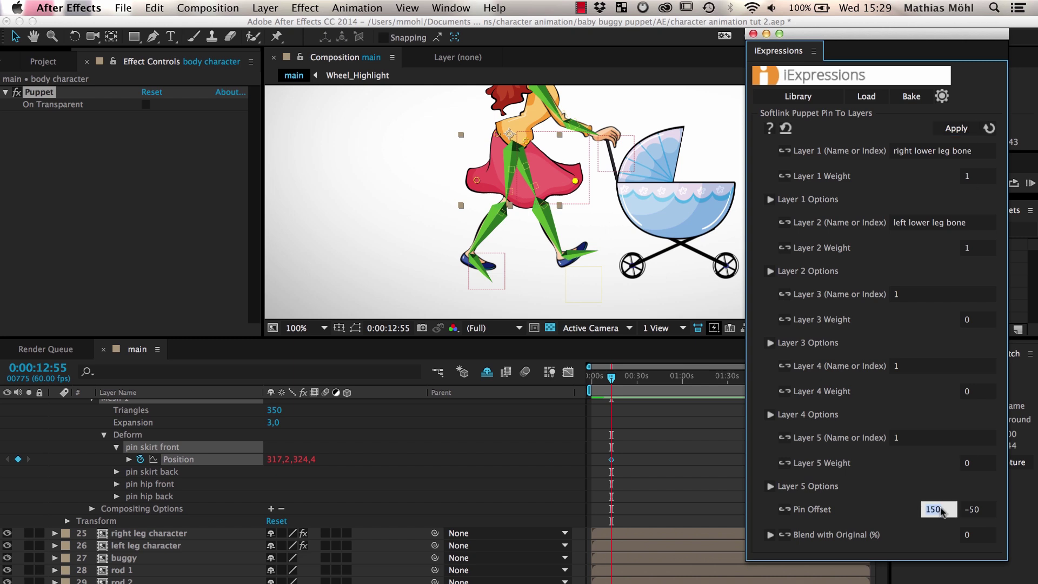
click(954, 130)
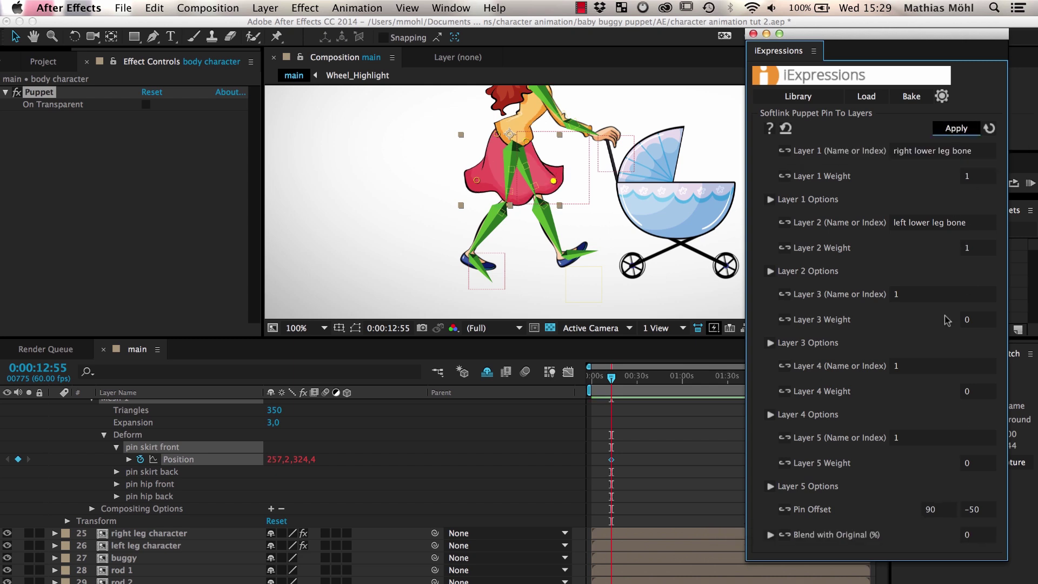
Move the foot goals to check that the skirt follows the legs
click(576, 269)
drag(576, 270, 552, 265)
mouse_move(476, 261)
mouse_down()
mouse_move(503, 258)
mouse_move(464, 252)
mouse_up()
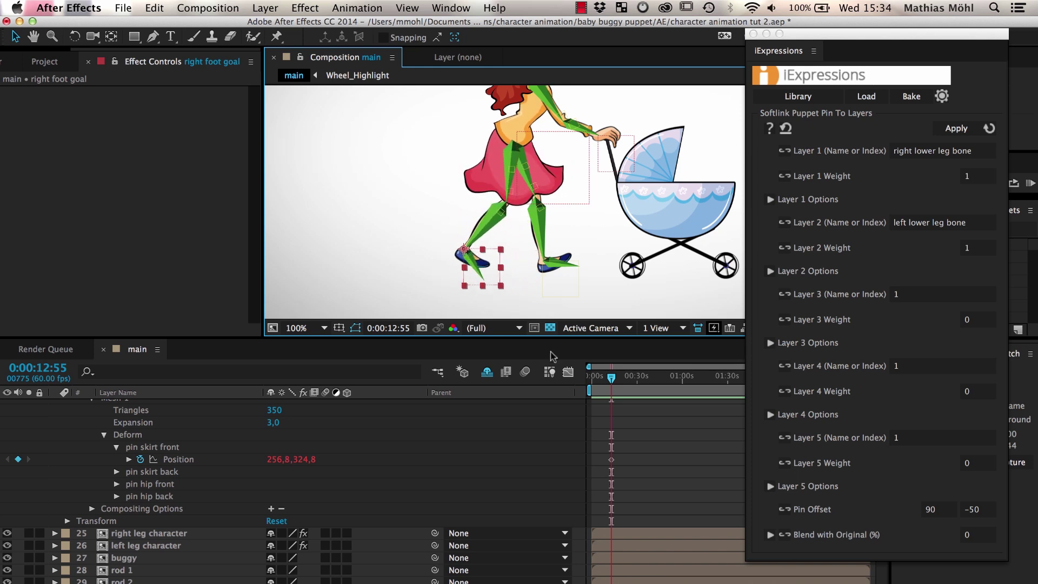
Apply the front skirt pin link with Blend with Original set to 50%, then test it
click(969, 539)
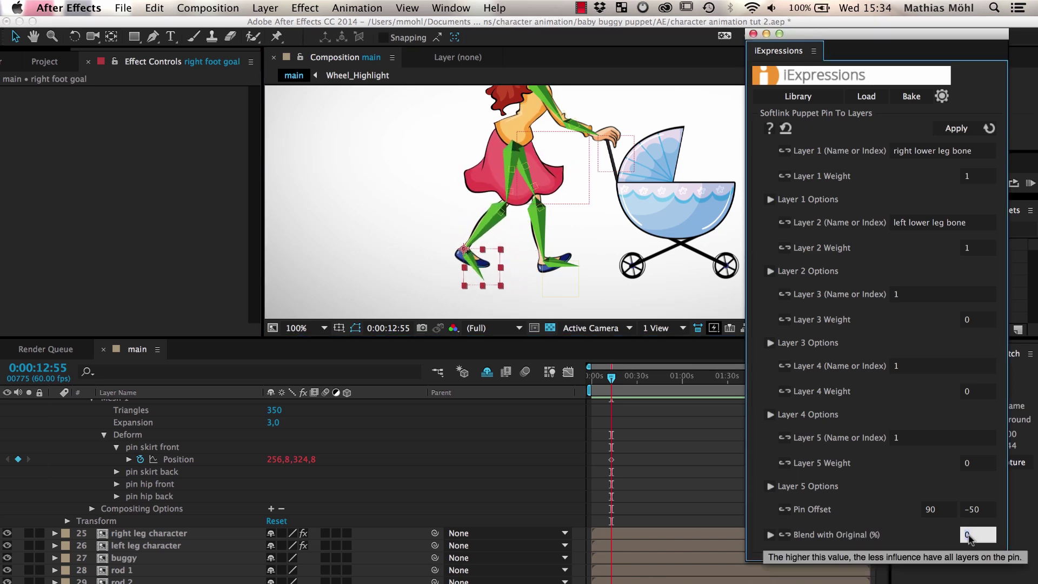
text(50)
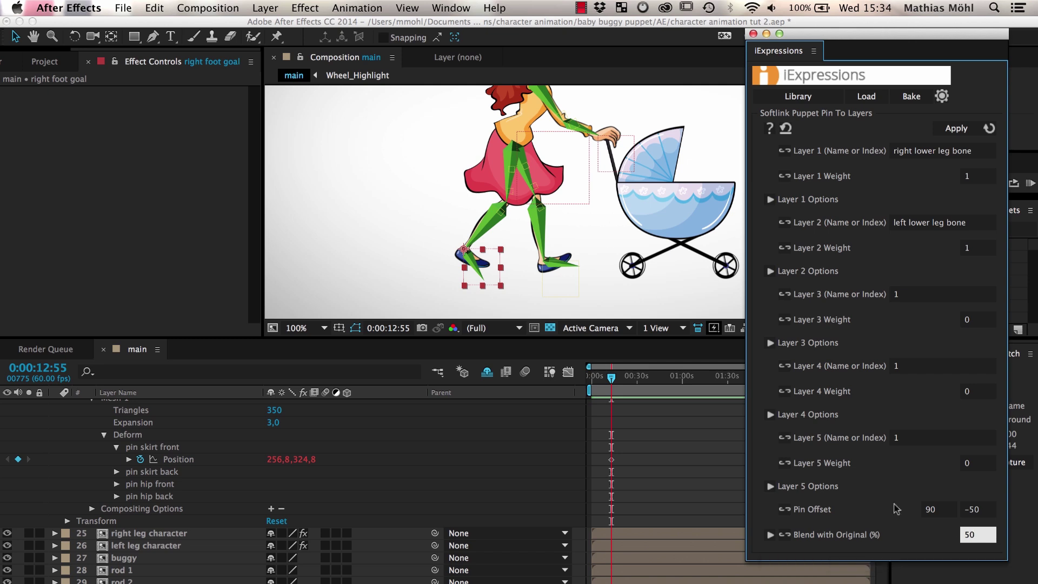
click(172, 459)
click(955, 130)
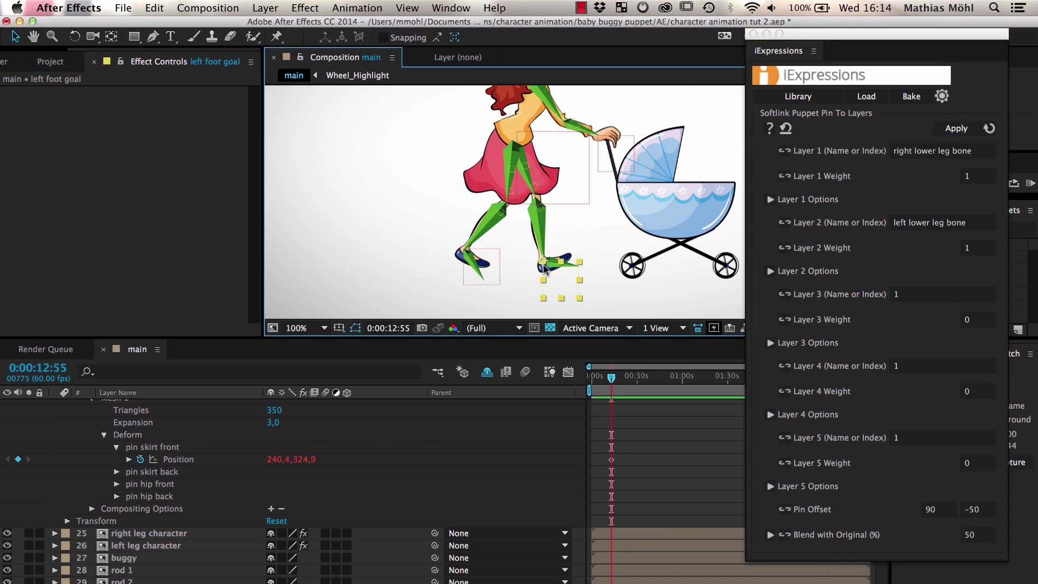
mouse_move(535, 265)
mouse_down()
mouse_move(441, 248)
mouse_move(533, 265)
mouse_up()
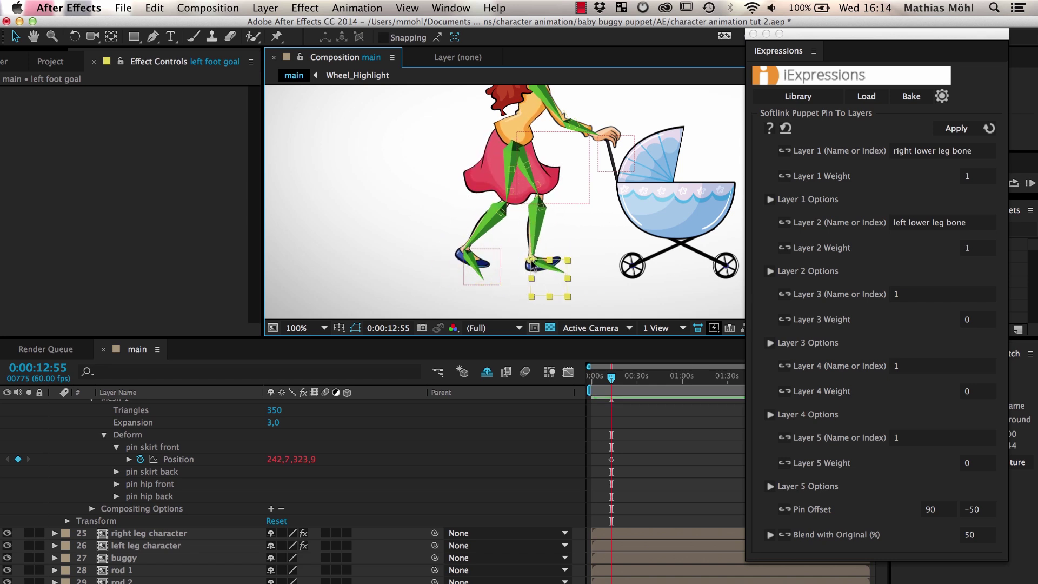
Softlink the back skirt pin's position, settling on a horizontal pin offset of -100
click(117, 472)
click(173, 485)
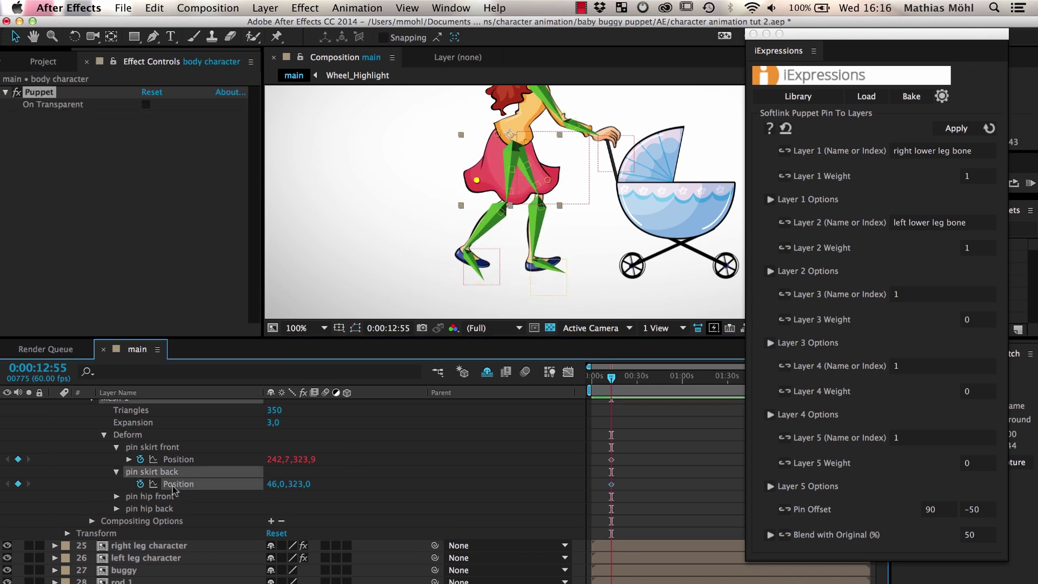
click(950, 130)
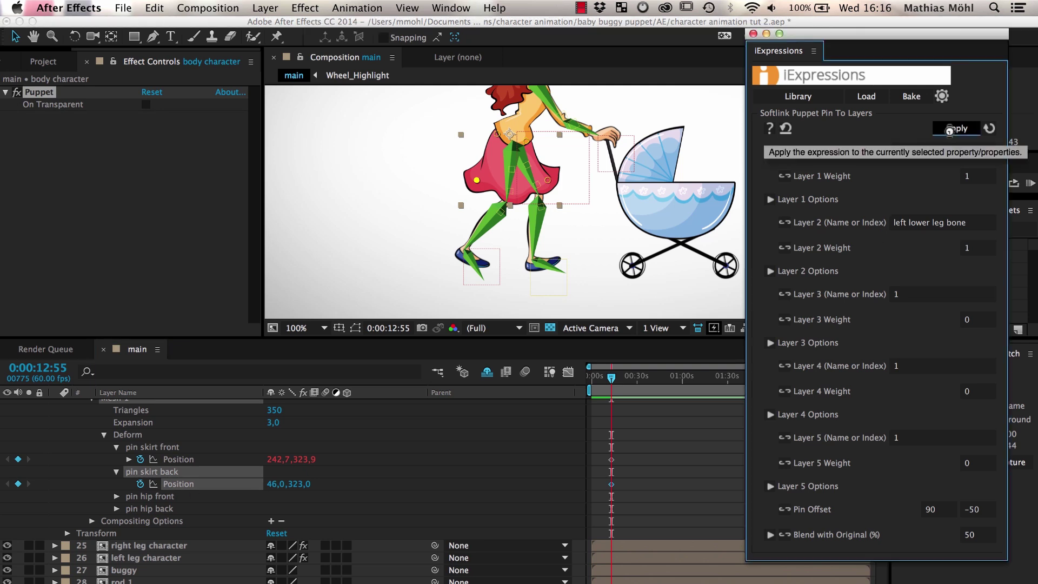
click(944, 510)
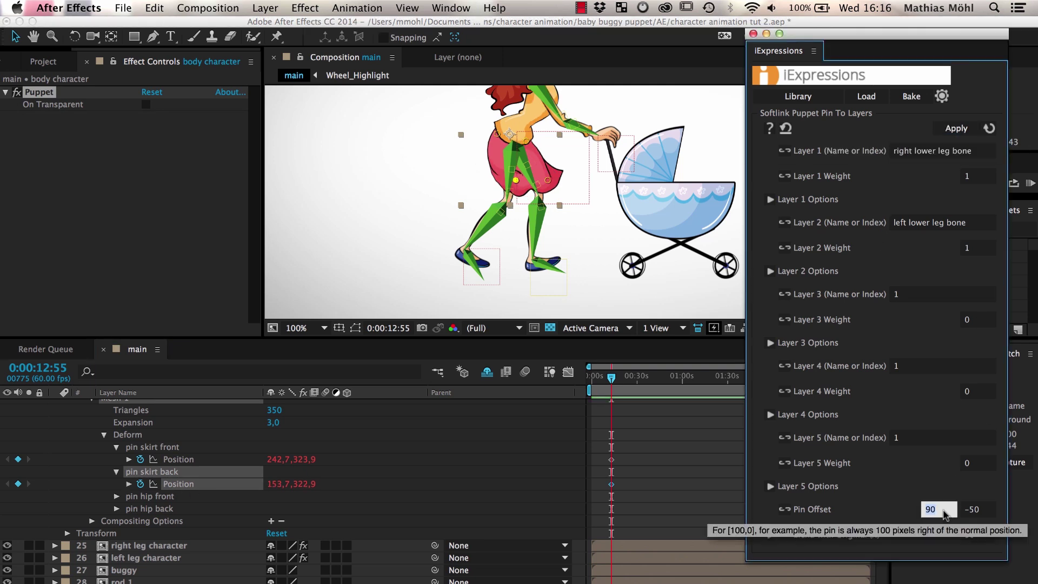
text(-90)
click(956, 133)
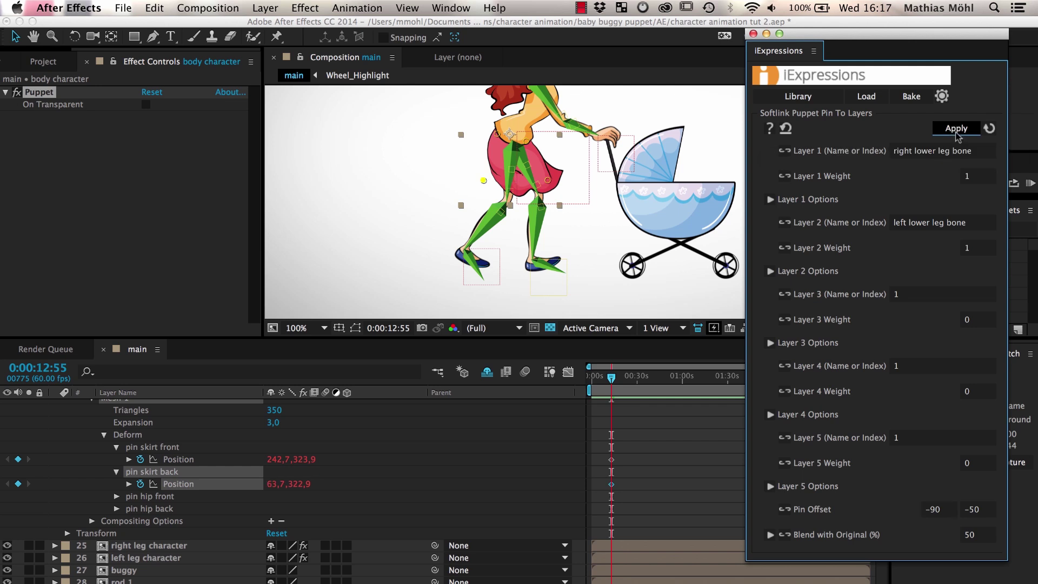
click(942, 513)
text(-100)
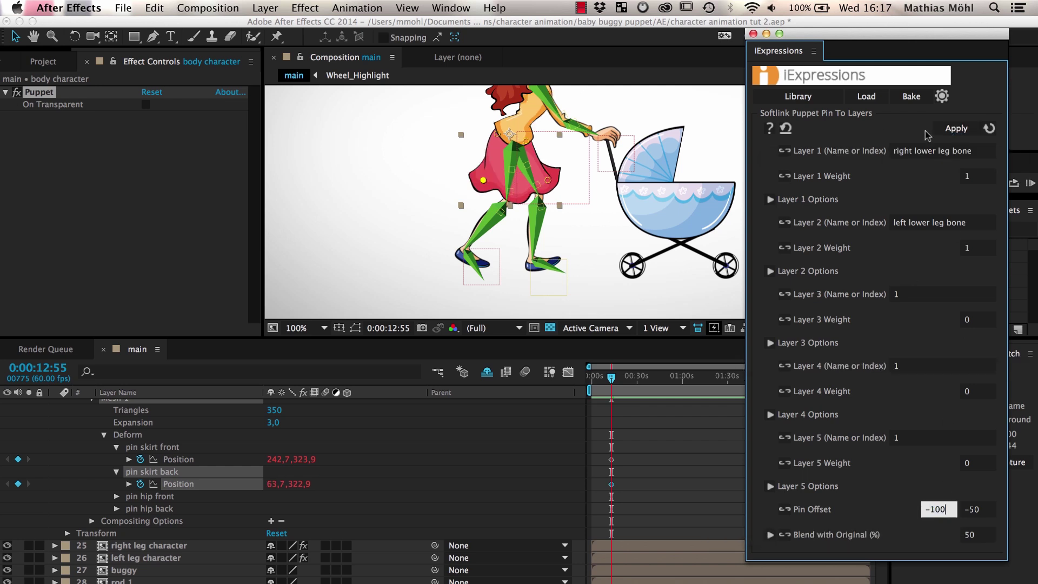
click(956, 128)
Move the right foot goal, then bring the left foot goal onto the right foot to test the skirt
click(468, 253)
mouse_move(469, 253)
mouse_down()
mouse_move(433, 254)
mouse_move(487, 246)
mouse_move(460, 251)
mouse_move(471, 252)
mouse_up()
click(546, 273)
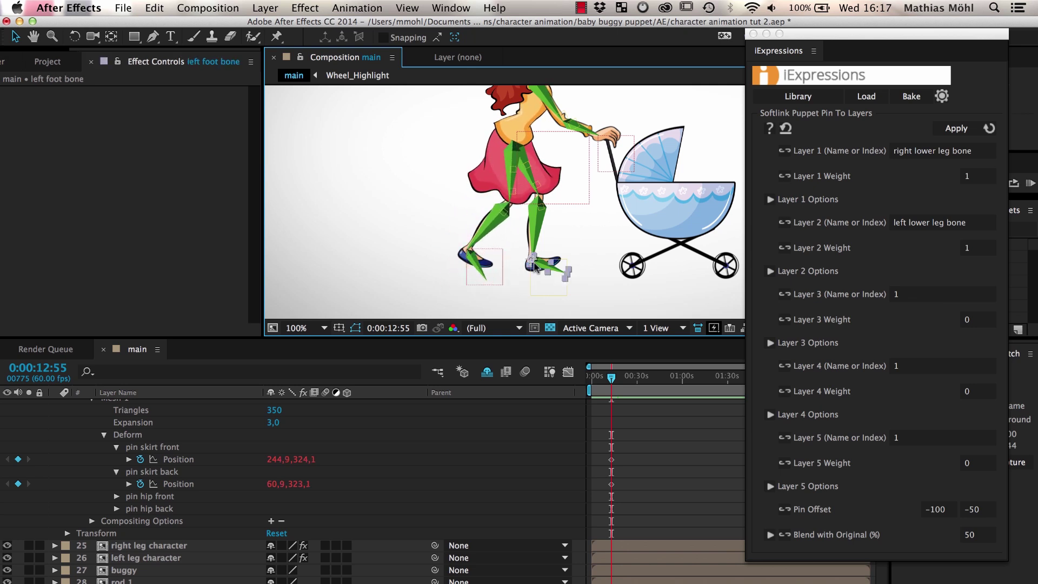
drag(546, 273, 440, 265)
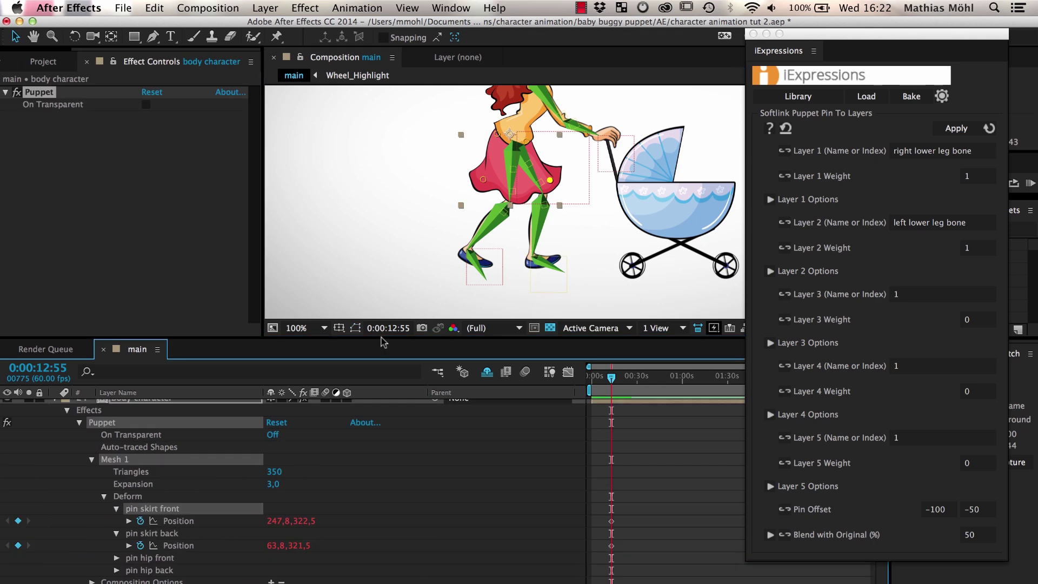
Drag the viewer/Timeline divider down so the woman and buggy fit in the Composition viewer
drag(381, 339, 382, 544)
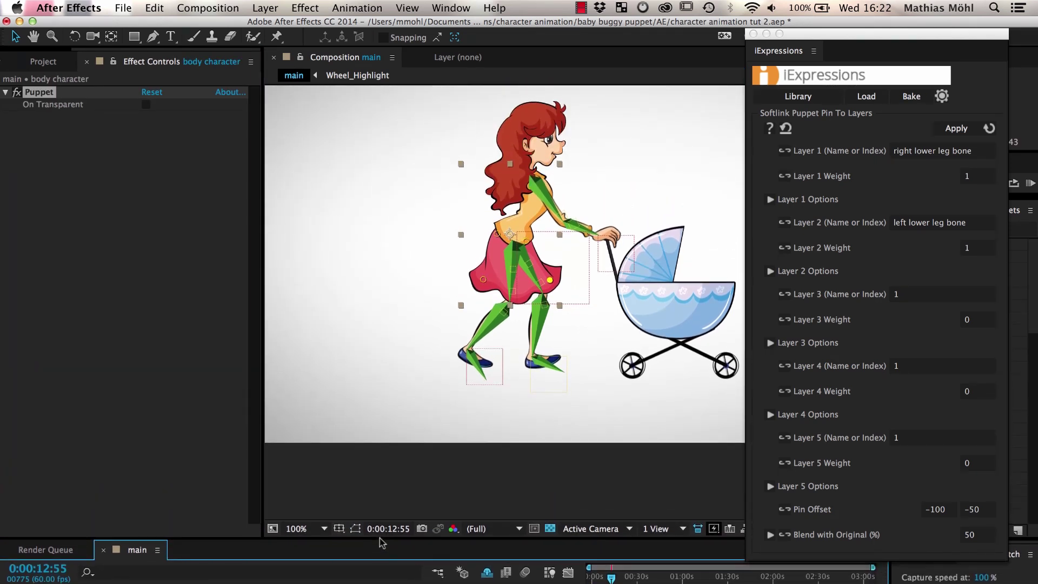
mouse_move(527, 369)
mouse_down()
mouse_move(563, 340)
mouse_move(563, 314)
mouse_move(557, 341)
mouse_move(549, 330)
mouse_move(557, 368)
mouse_move(541, 296)
mouse_move(541, 373)
mouse_move(542, 361)
mouse_up()
Select the body character layer, return to the Selection tool, and pick the left foot goal
key(ctrl+p)
click(531, 163)
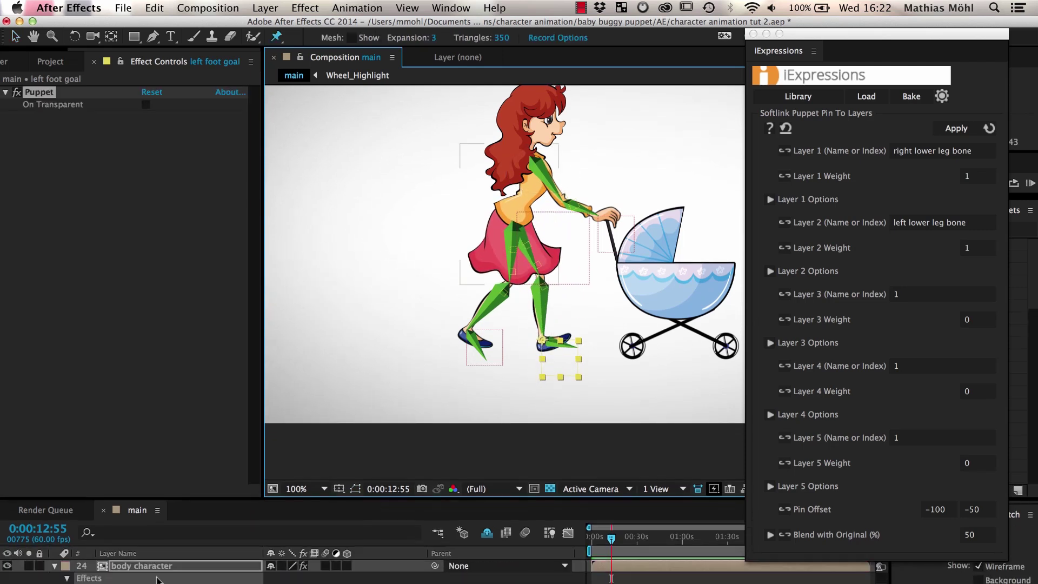
key(v)
click(554, 379)
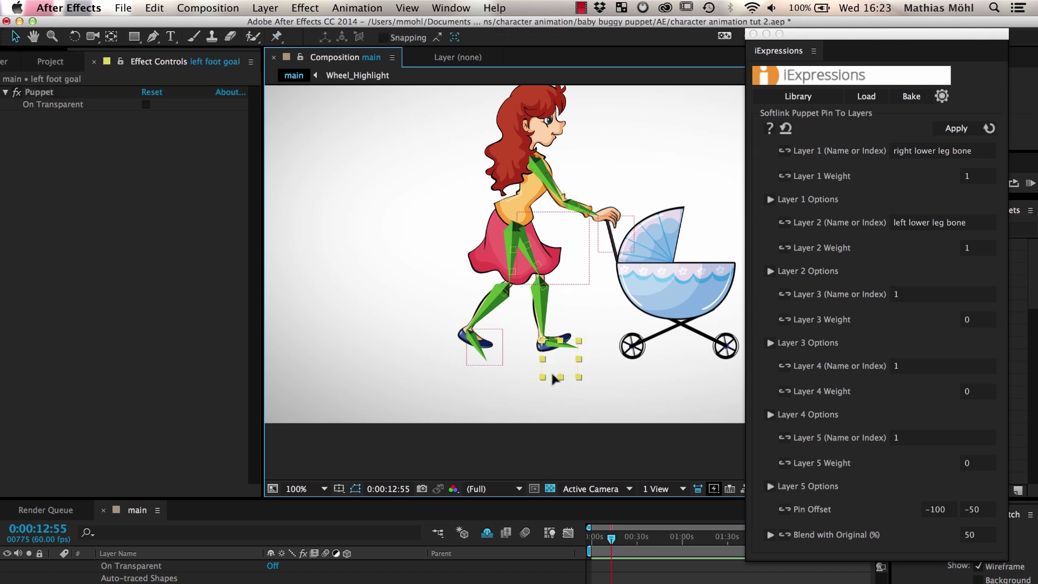